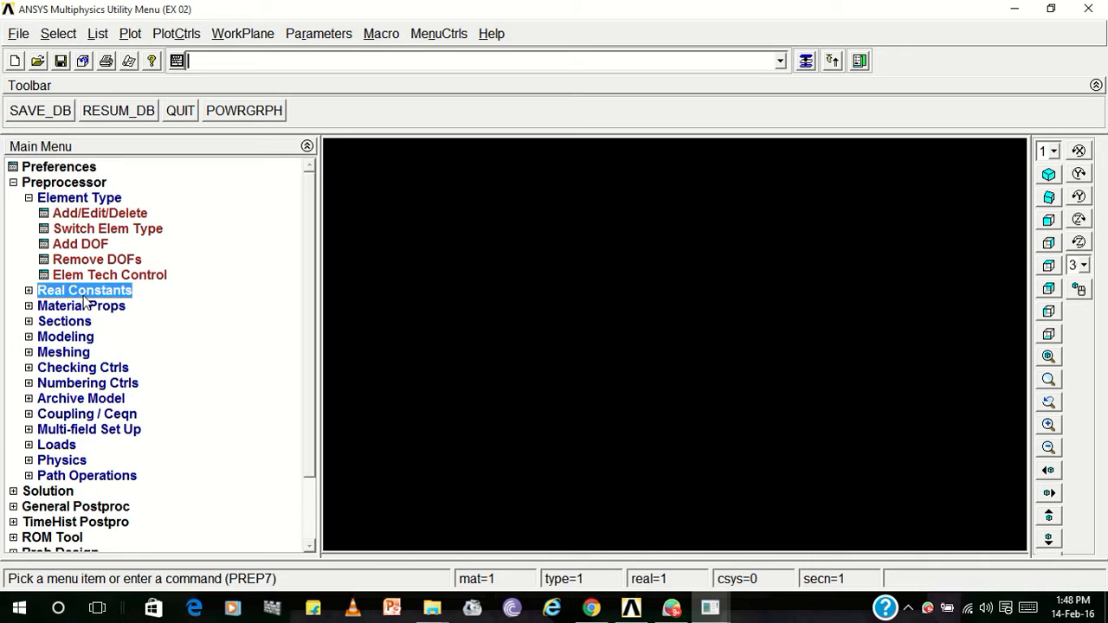
Define real constant set 1 for the LINK180 element with a cross-sectional area of 942.4e-6
left_click(88, 230)
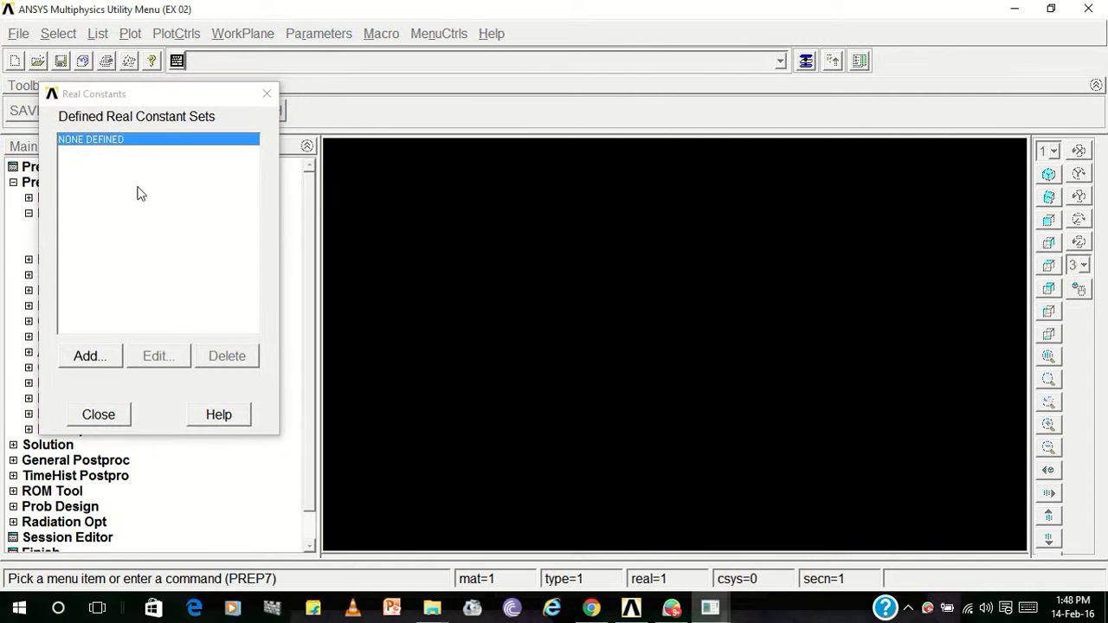
left_click(90, 363)
left_click(99, 414)
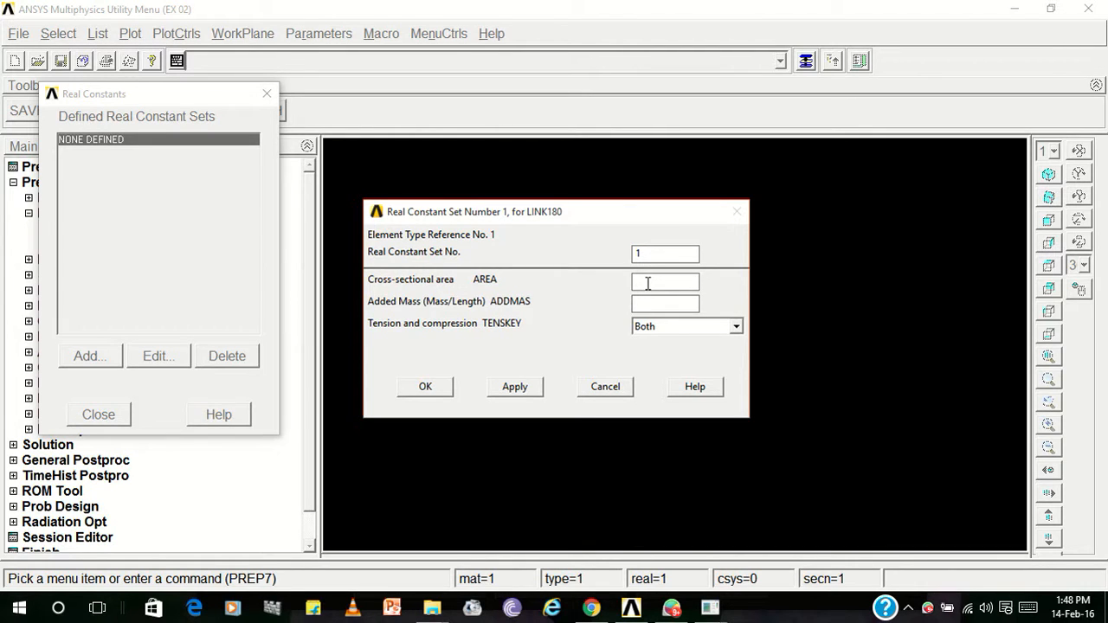
type("542.")
type("94")
type("2.4e-6")
left_click(514, 387)
Define real constant set 2 with a cross-sectional area of 314.1e-6 and finish the real constants definition
type("2")
key("Tab")
type("3")
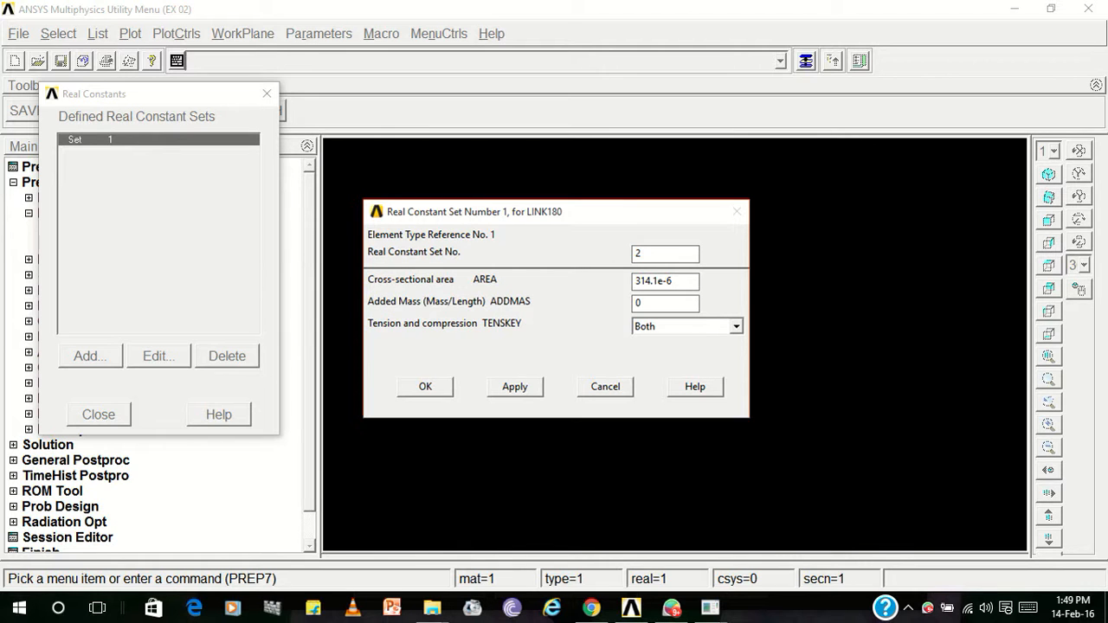
left_click(438, 388)
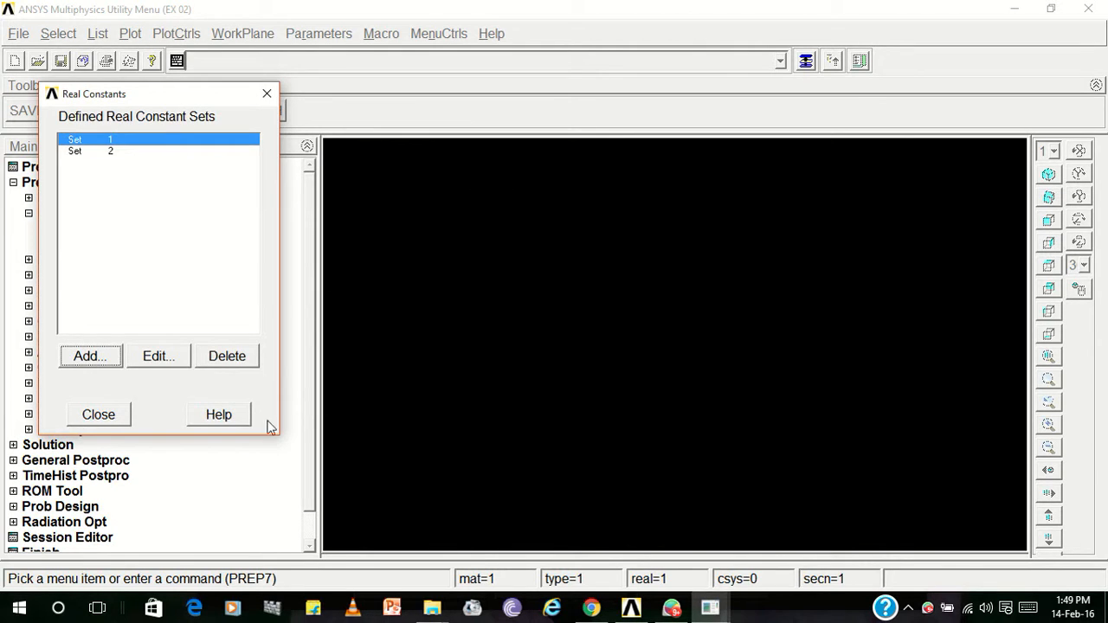
left_click(98, 418)
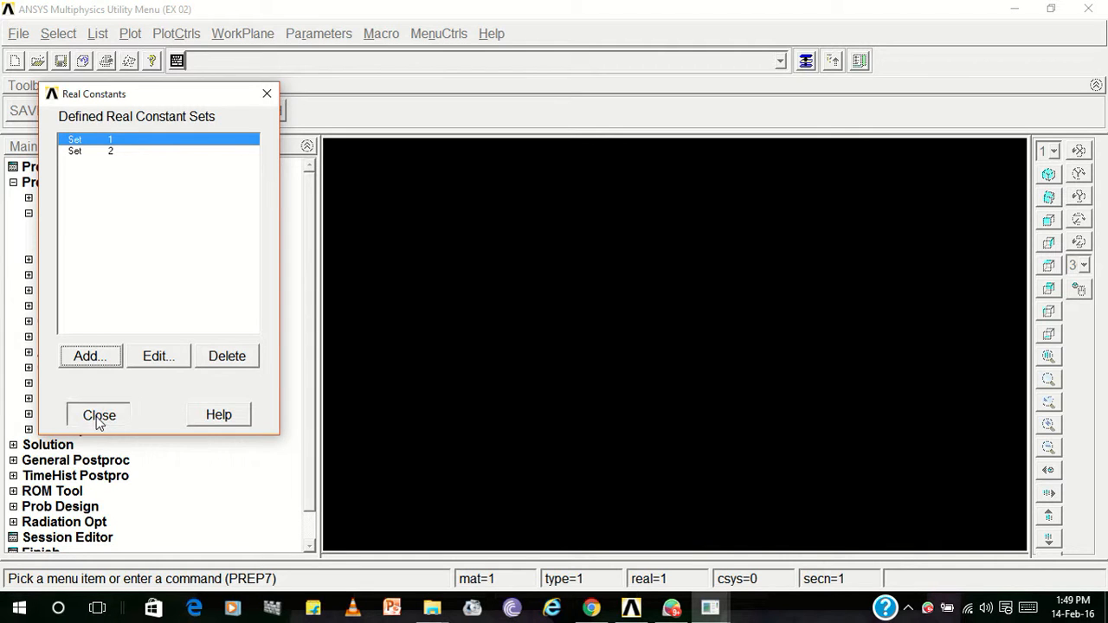
Define material model 1 as structural linear elastic isotropic with EX 100e3, leaving PRXY empty
left_click(34, 259)
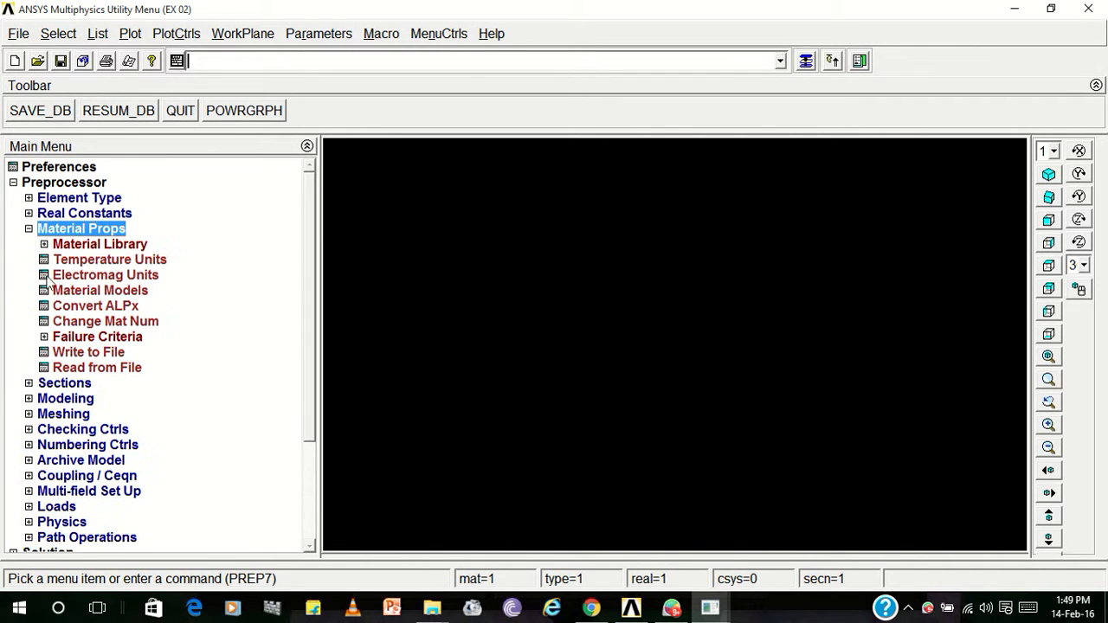
left_click(91, 292)
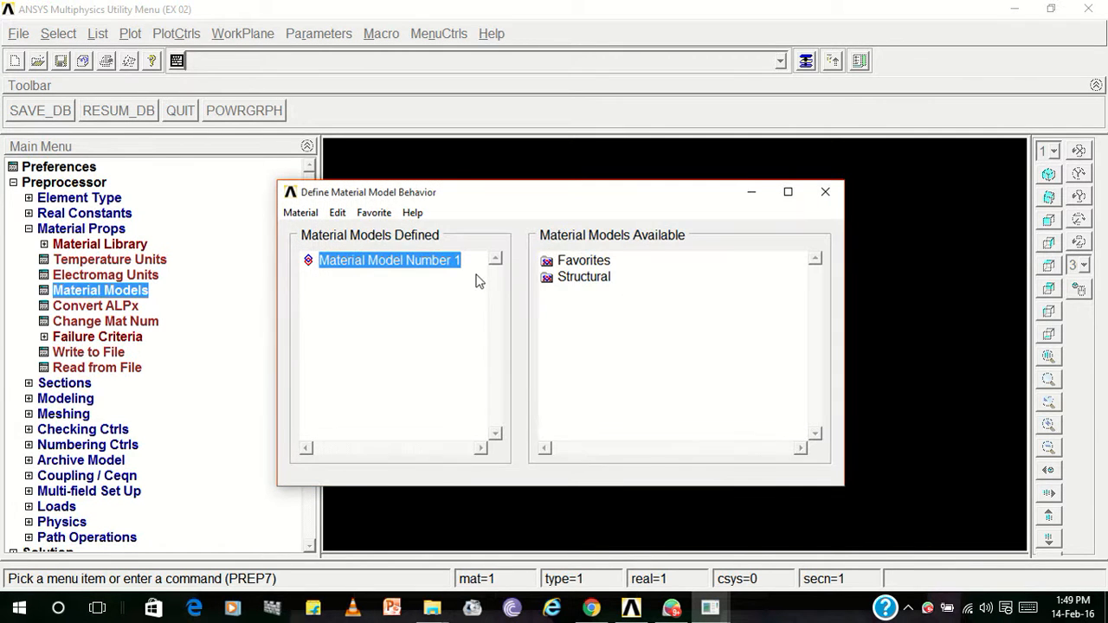
left_click(585, 279)
double_click(596, 279)
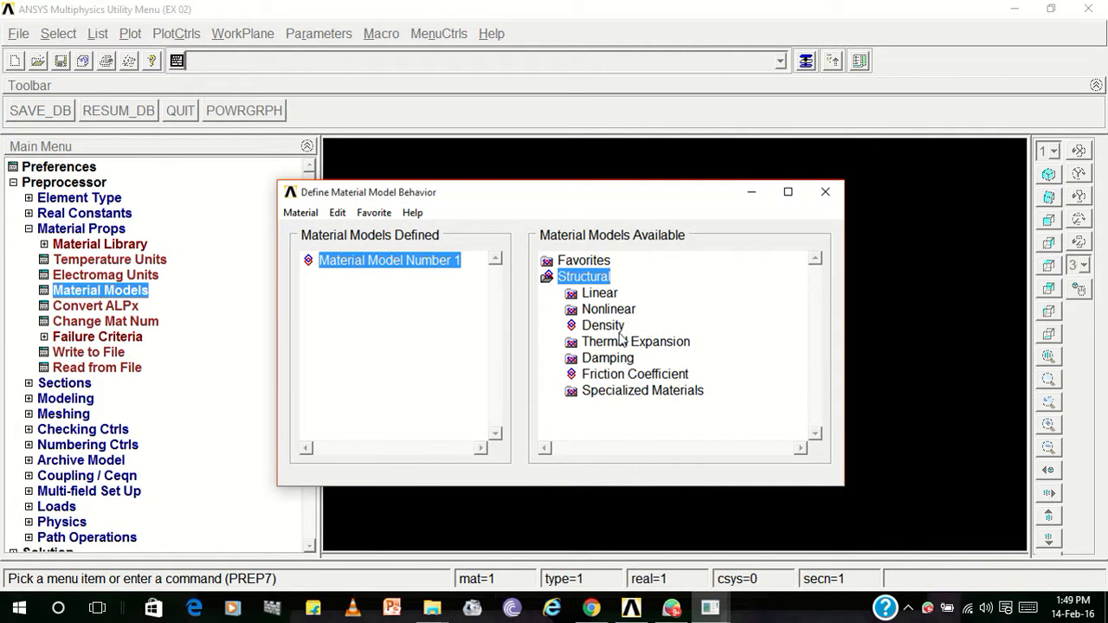
double_click(602, 295)
double_click(627, 310)
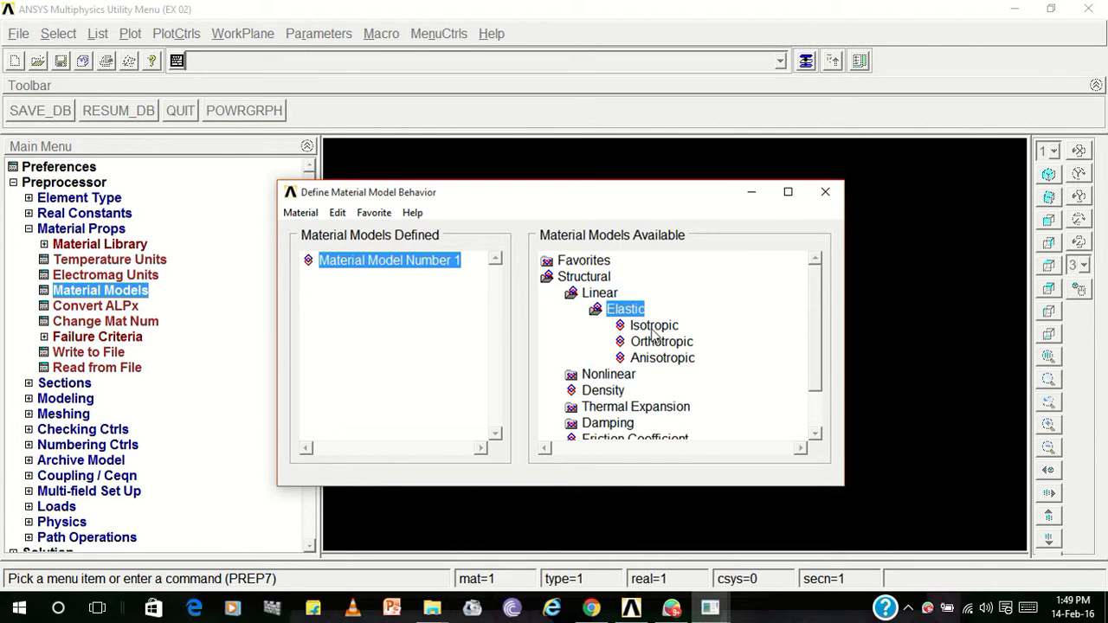
double_click(654, 329)
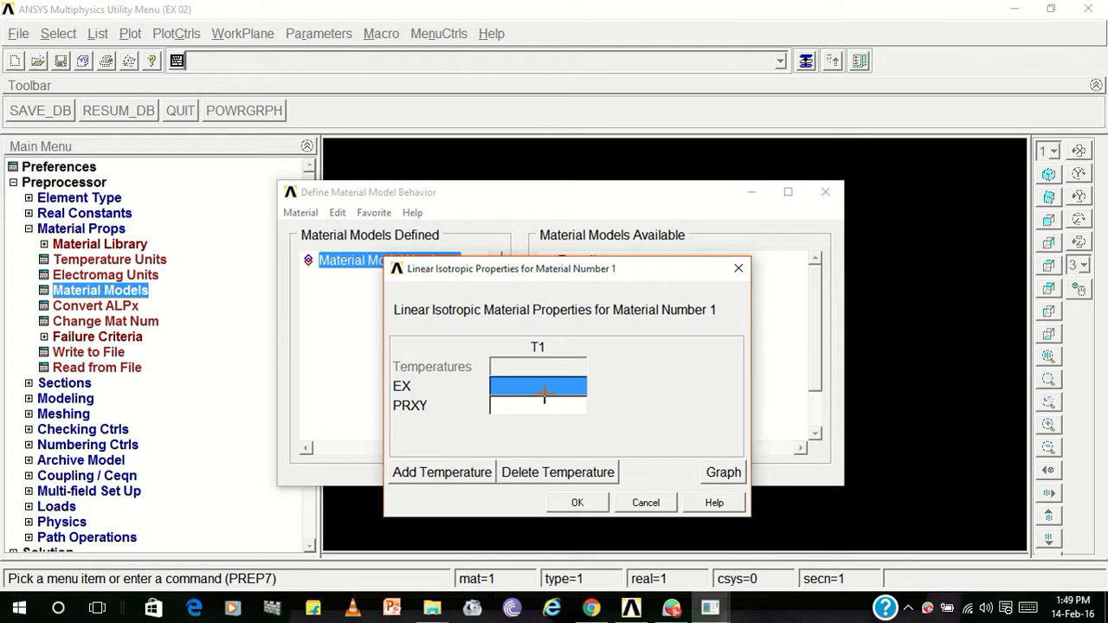
type("100e3")
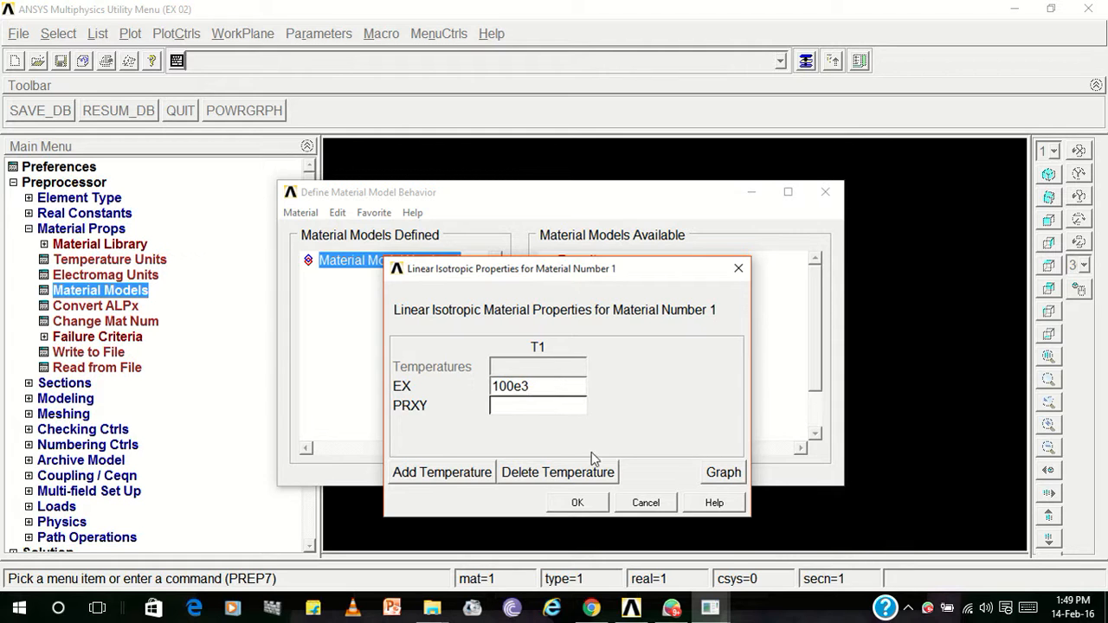
left_click(578, 502)
left_click(582, 355)
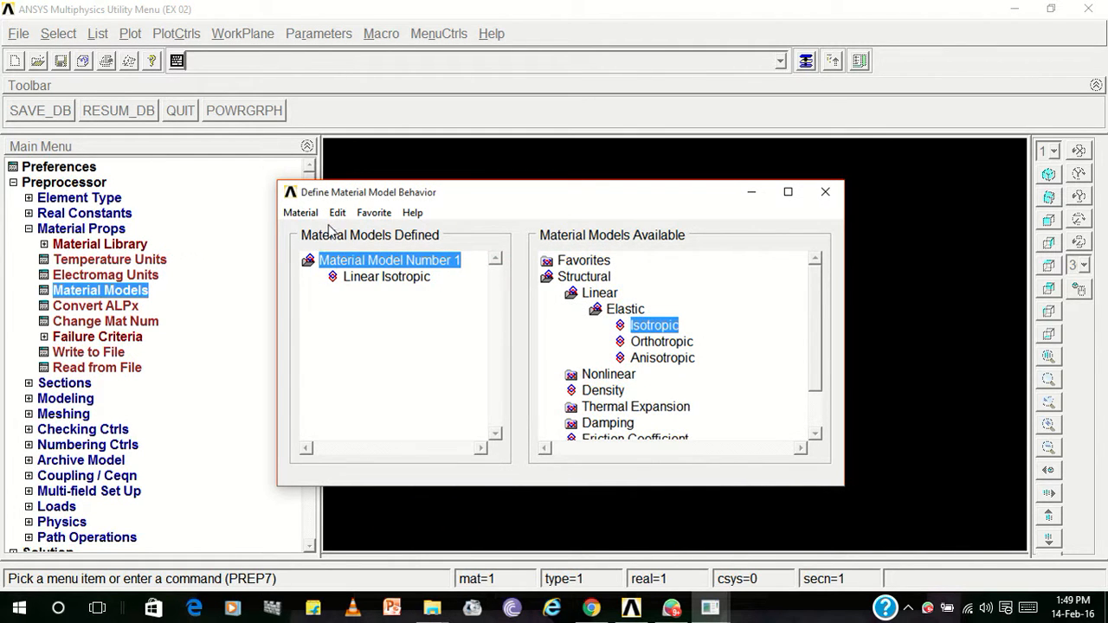
Add a material model with ID 2 and make it linear elastic isotropic with EX 200e3, leaving PRXY empty
left_click(300, 212)
left_click(332, 234)
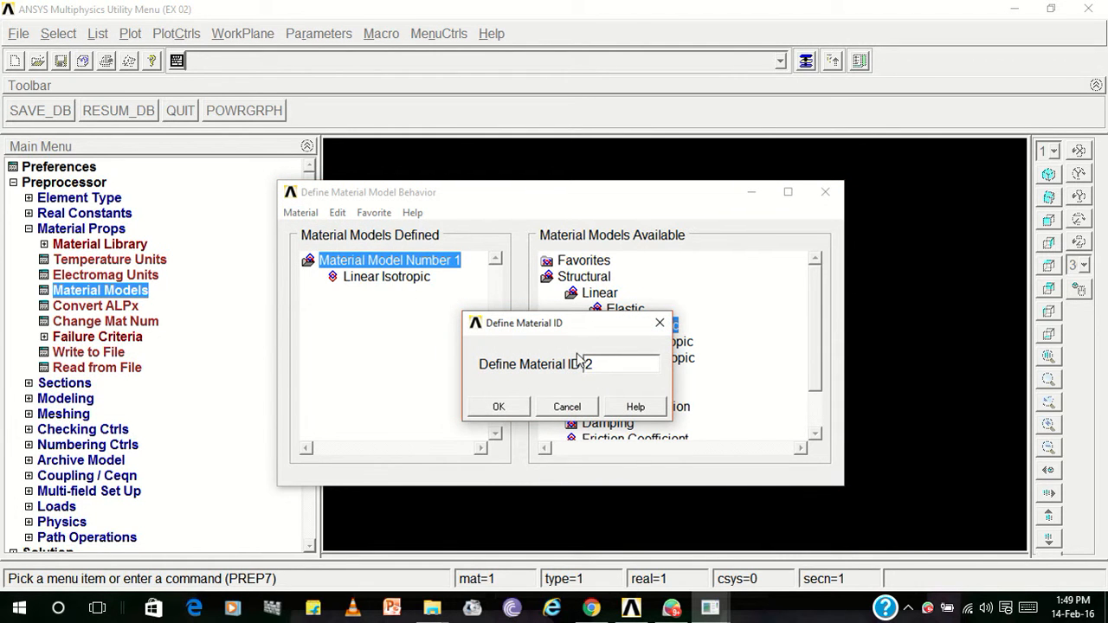
left_click(500, 407)
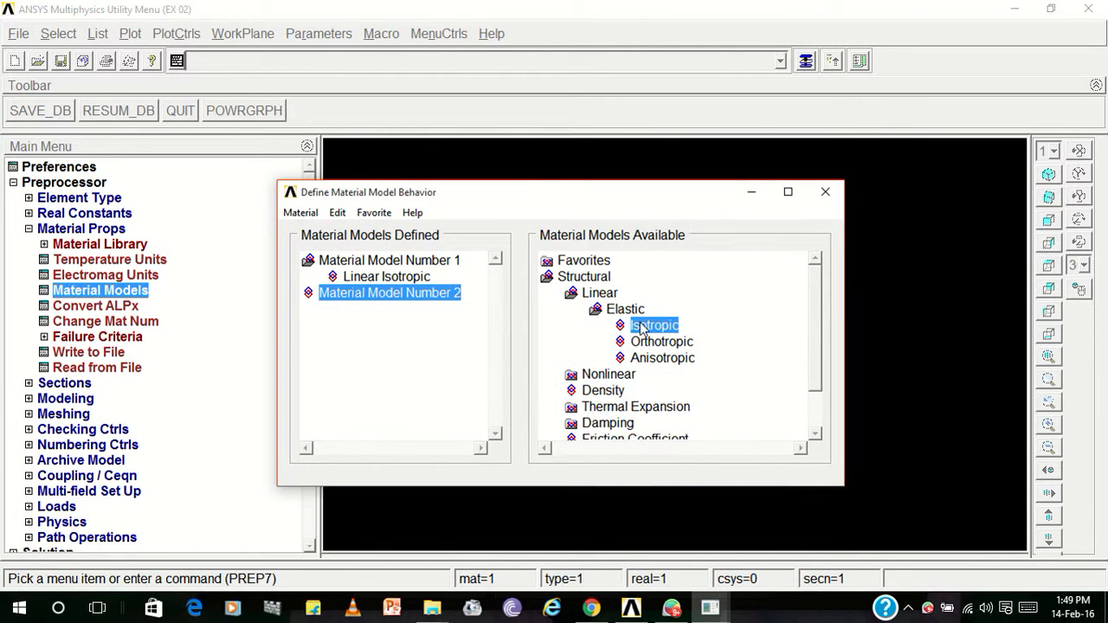
double_click(648, 325)
type("12")
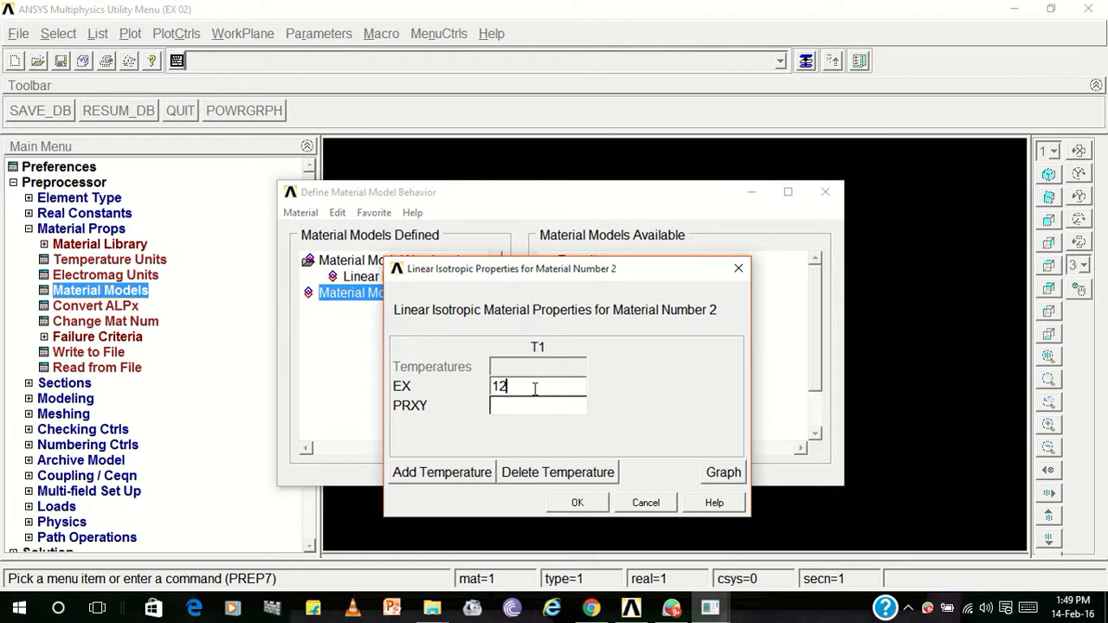
key("BackSpace")
left_click_drag(549, 389, 491, 389)
left_click(497, 389)
key("BackSpace")
type("2")
left_click(578, 504)
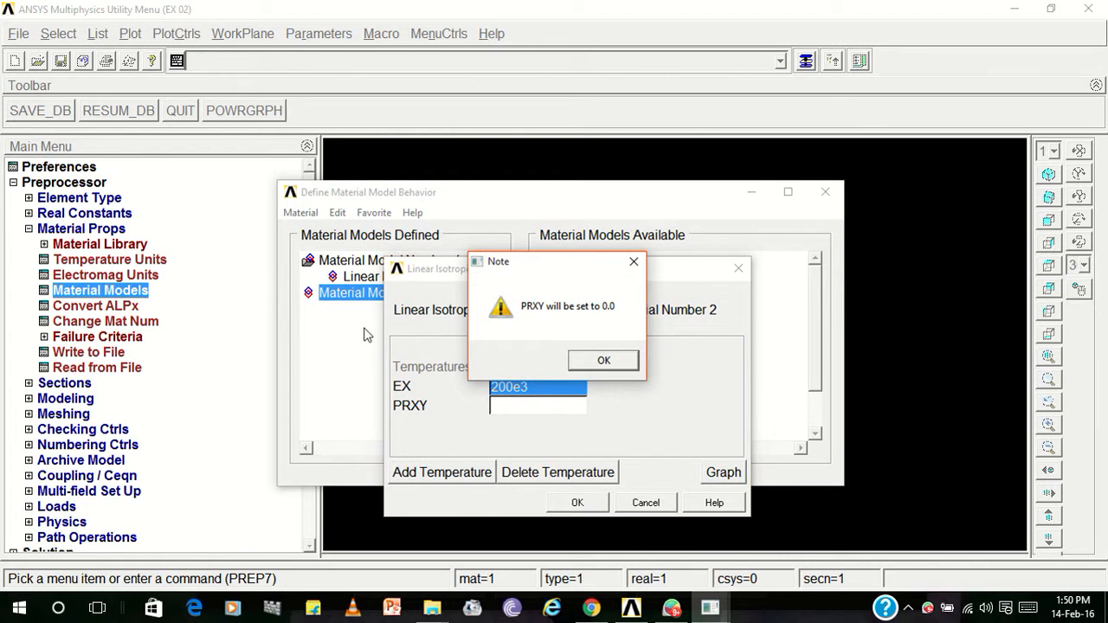
left_click(604, 360)
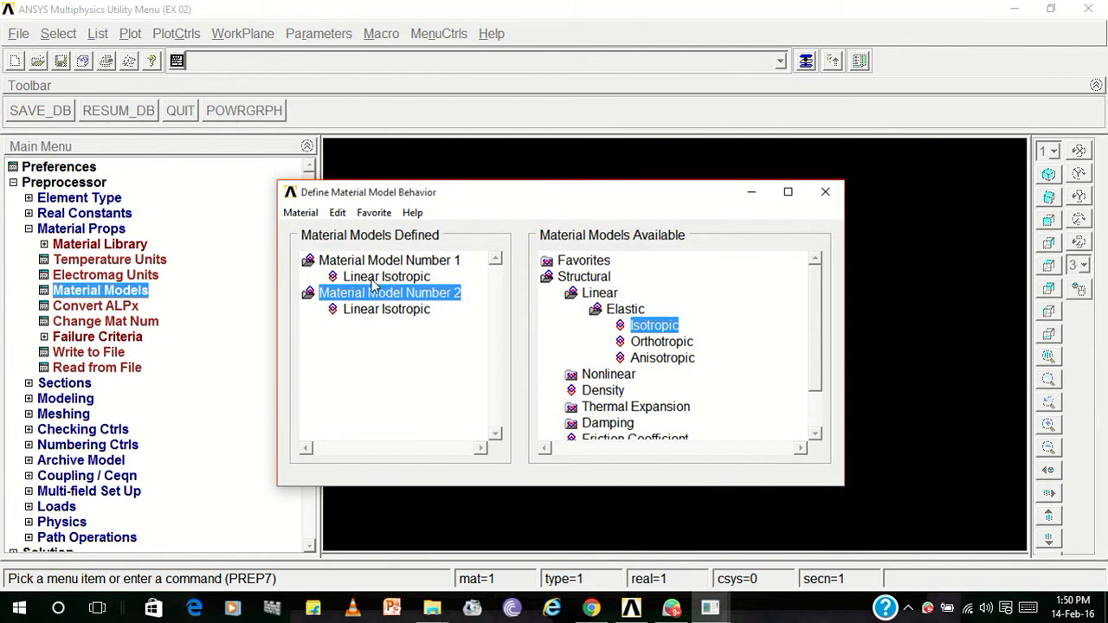
Review the linear isotropic properties of material model 1 without changing them and leave the material definition
double_click(373, 277)
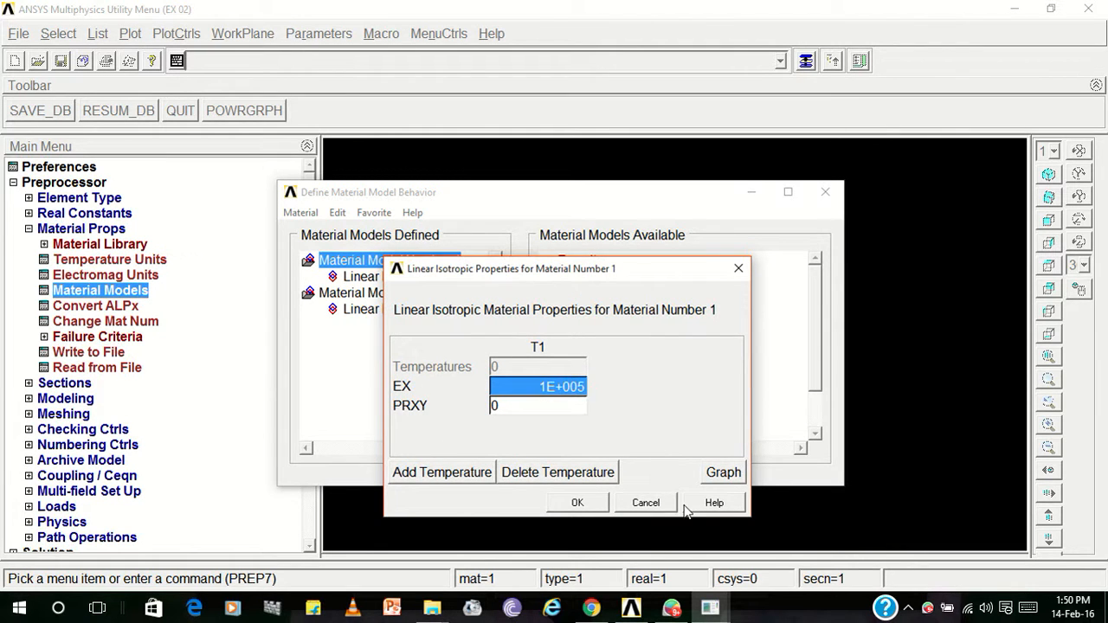
left_click(647, 504)
double_click(403, 278)
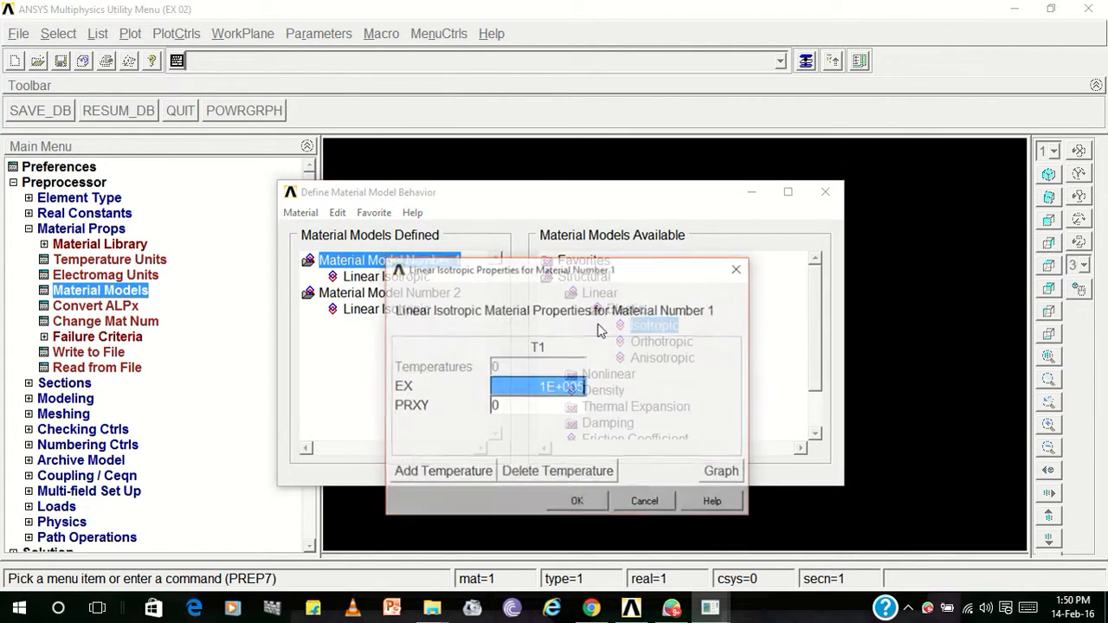
left_click(646, 503)
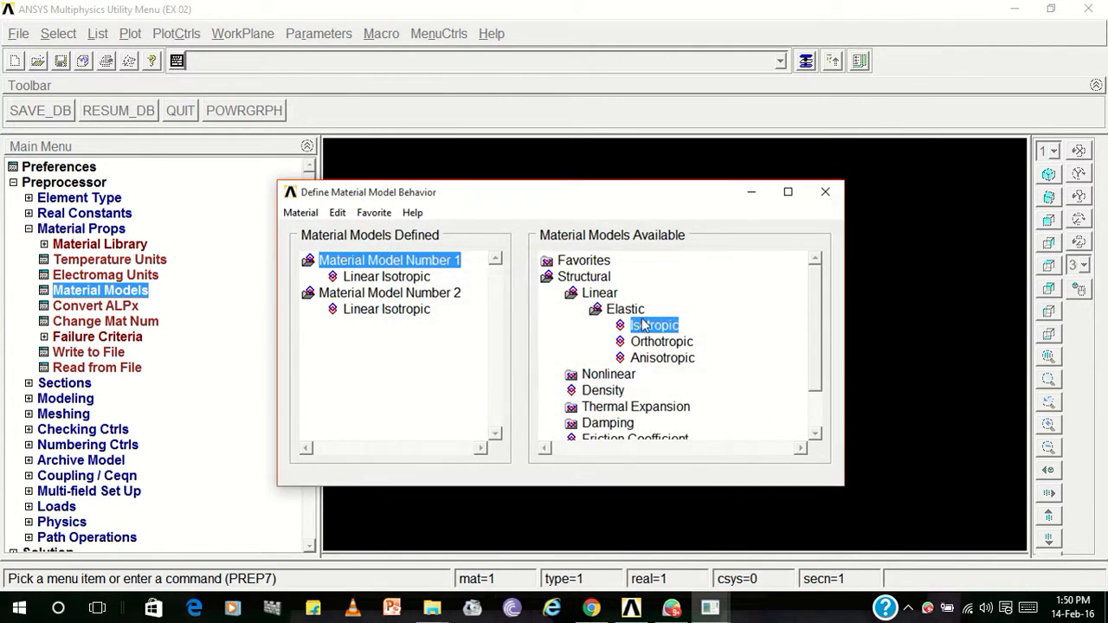
left_click(825, 193)
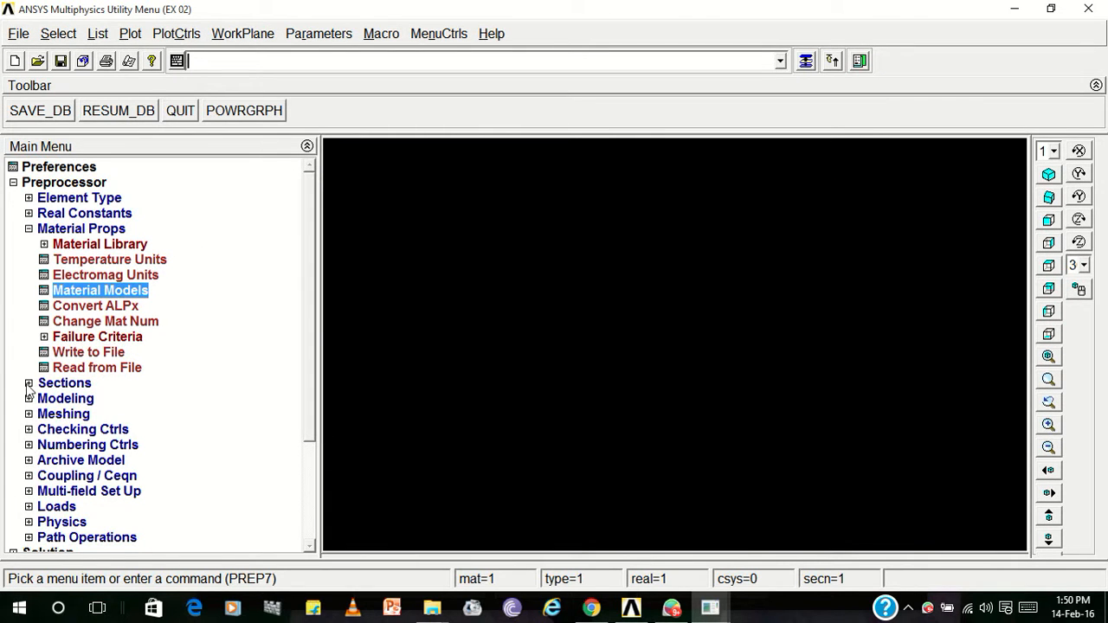
Try to create an auto-numbered element through nodes
scroll(317, 347, "down", 1)
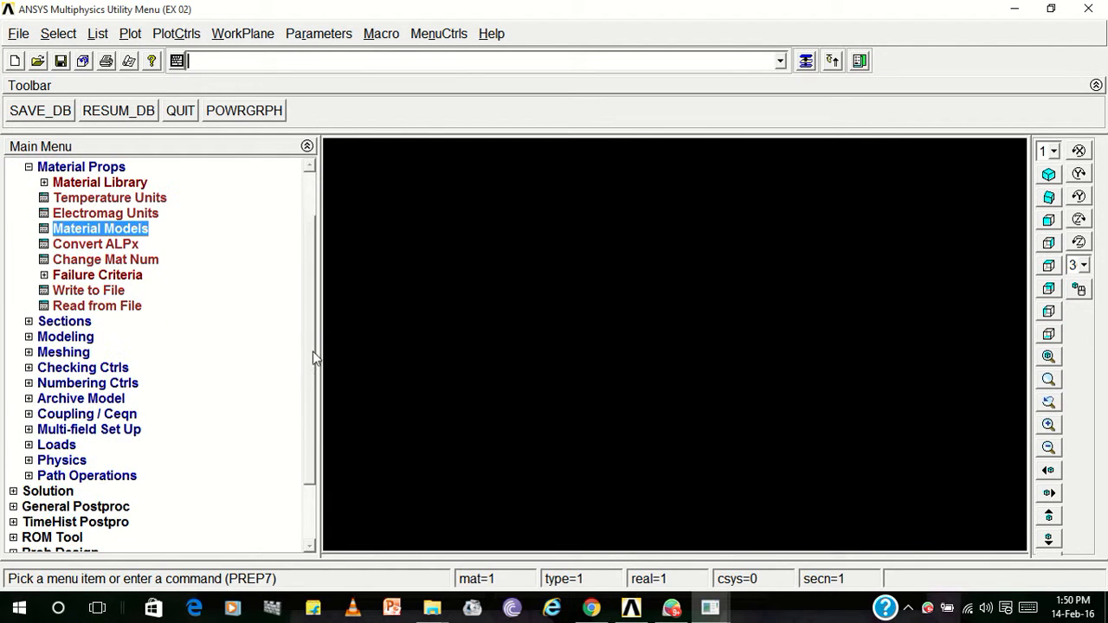
left_click(30, 337)
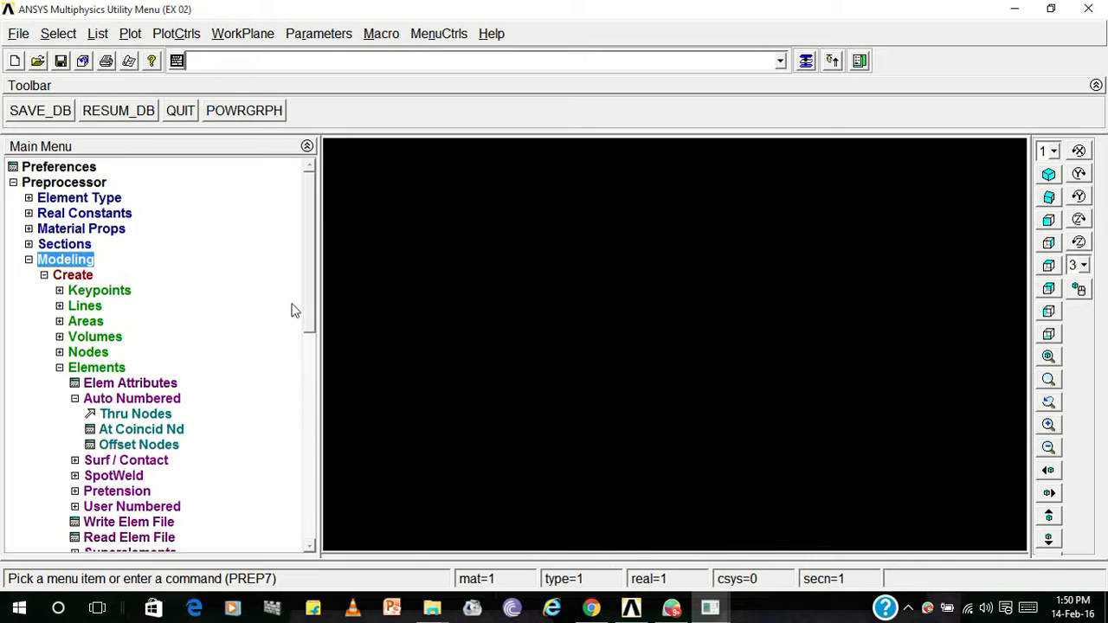
left_click_drag(310, 295, 317, 333)
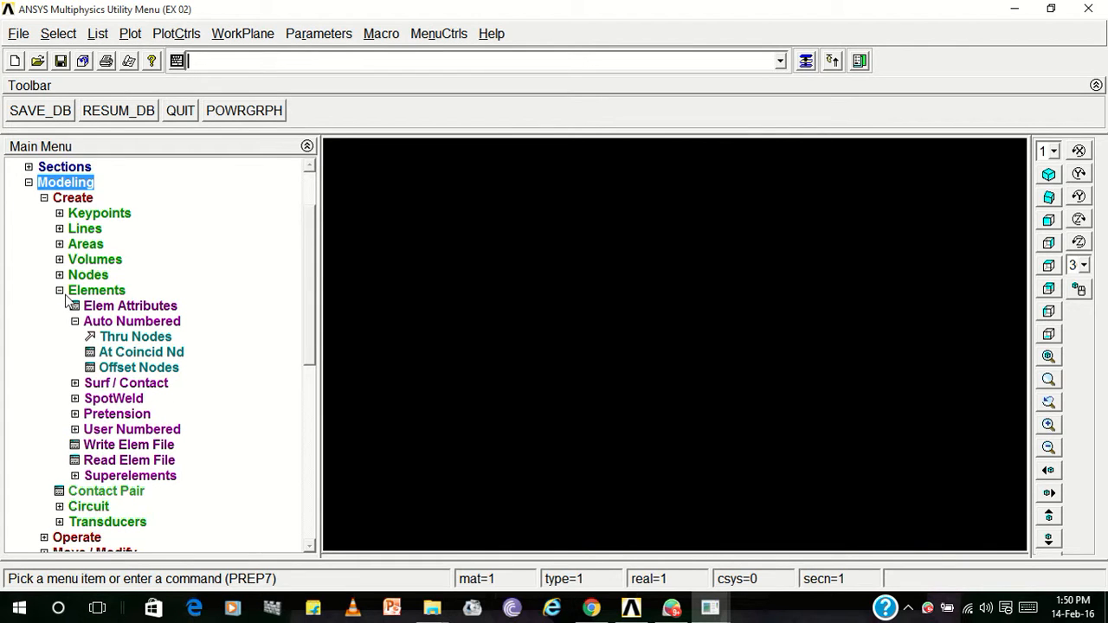
left_click(113, 338)
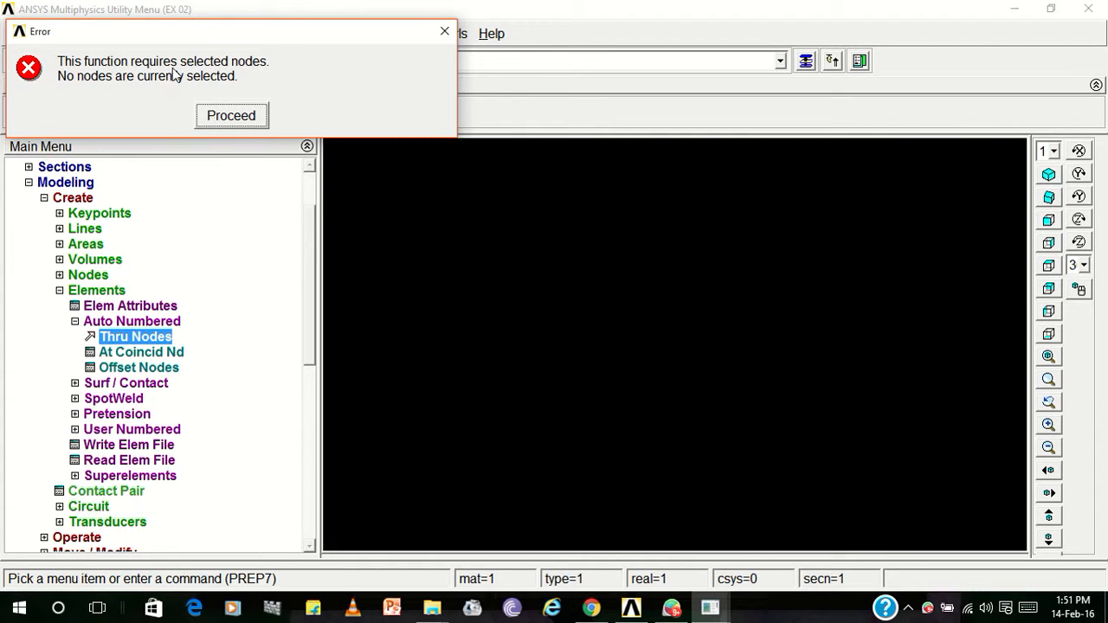
left_click(232, 119)
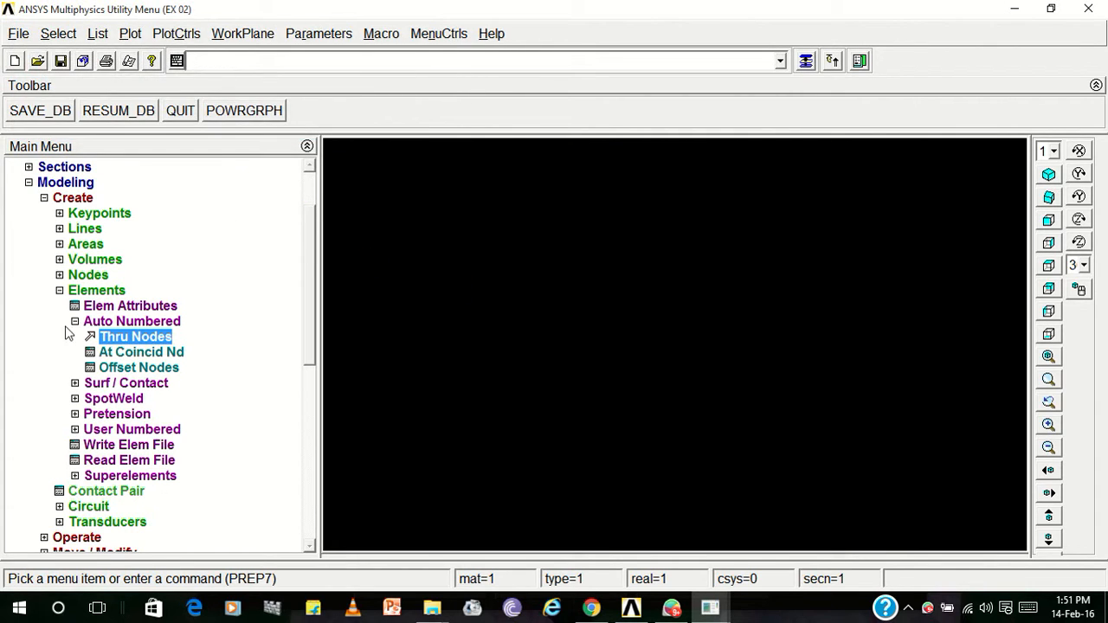
Create two nodes in the active coordinate system, one at the origin and one at X 700, Y 0
left_click(70, 275)
left_click(121, 306)
left_click(503, 373)
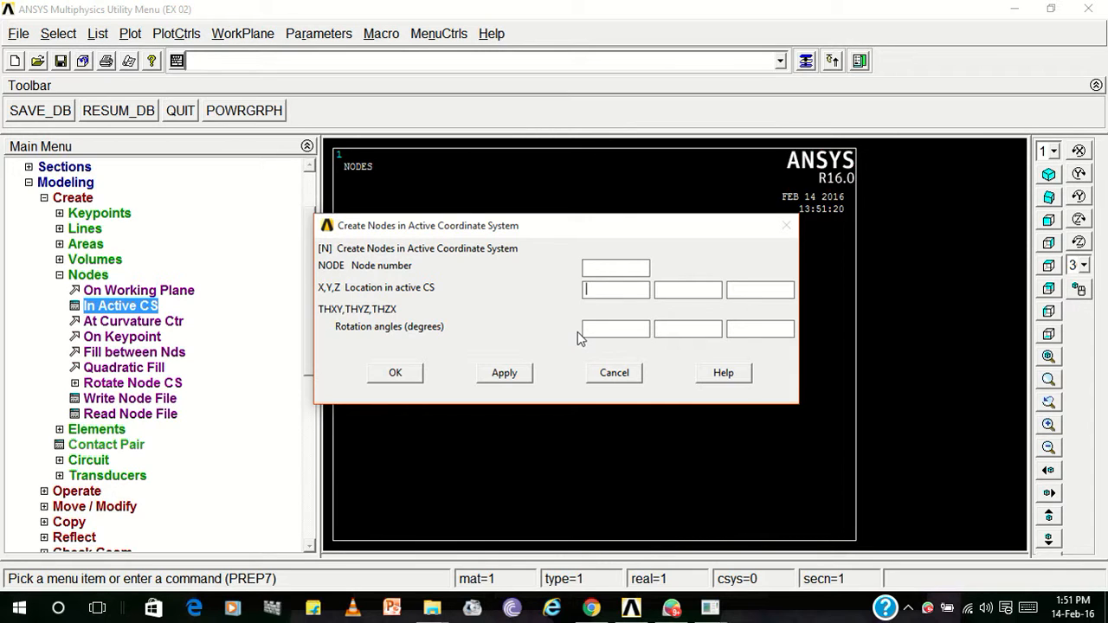
type("700")
left_click(671, 290)
type("0")
left_click(505, 373)
Create two more nodes about 10 units below the origin node and the X 700 node
double_click(610, 290)
type("010")
left_click(503, 372)
type("0")
left_click(396, 374)
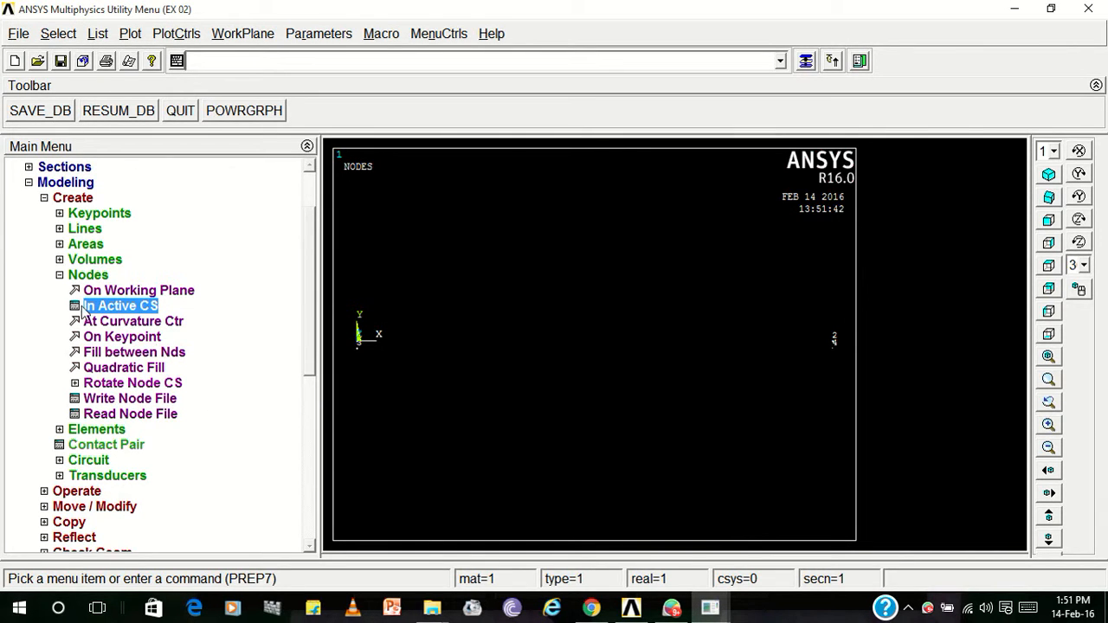
Set the element attributes to LINK180 with material number 1 and real constant set 1
left_click(60, 275)
left_click(60, 291)
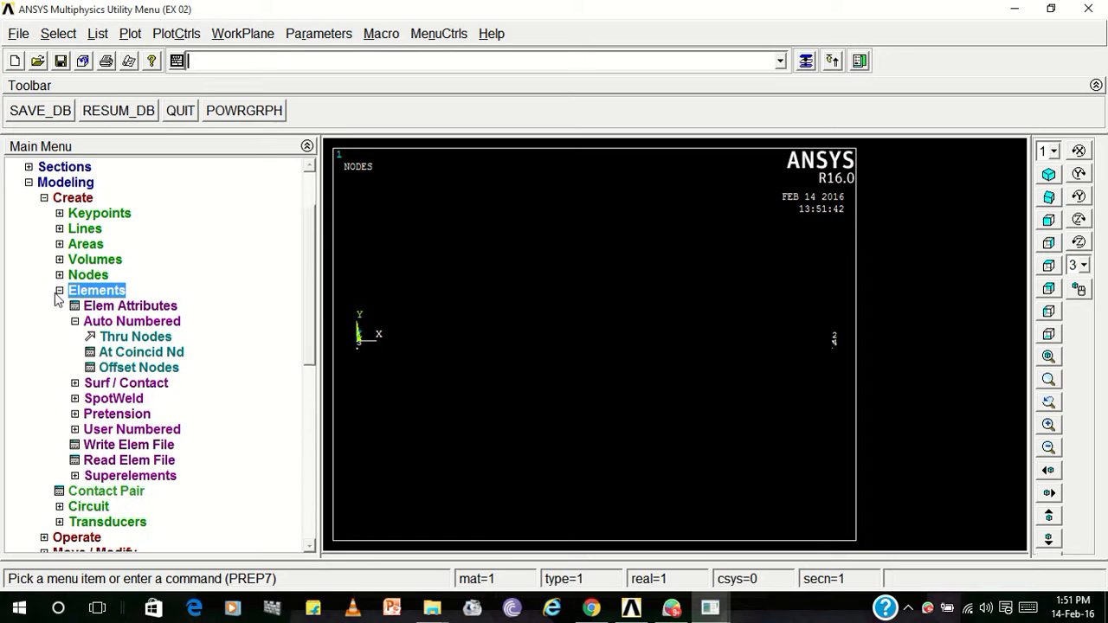
left_click(130, 306)
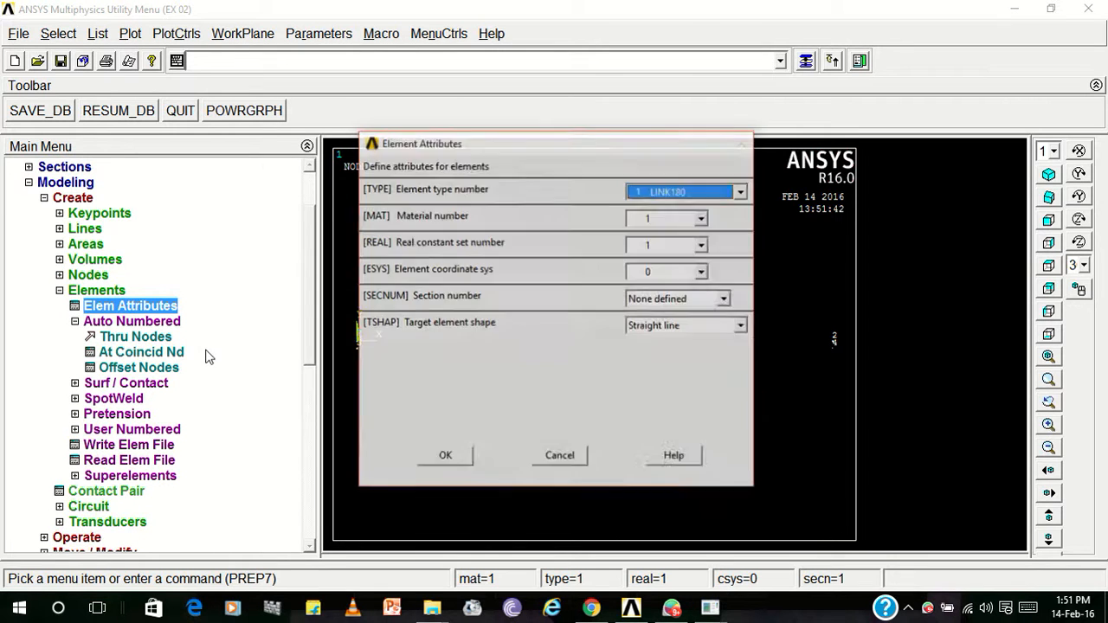
left_click(658, 219)
left_click(668, 235)
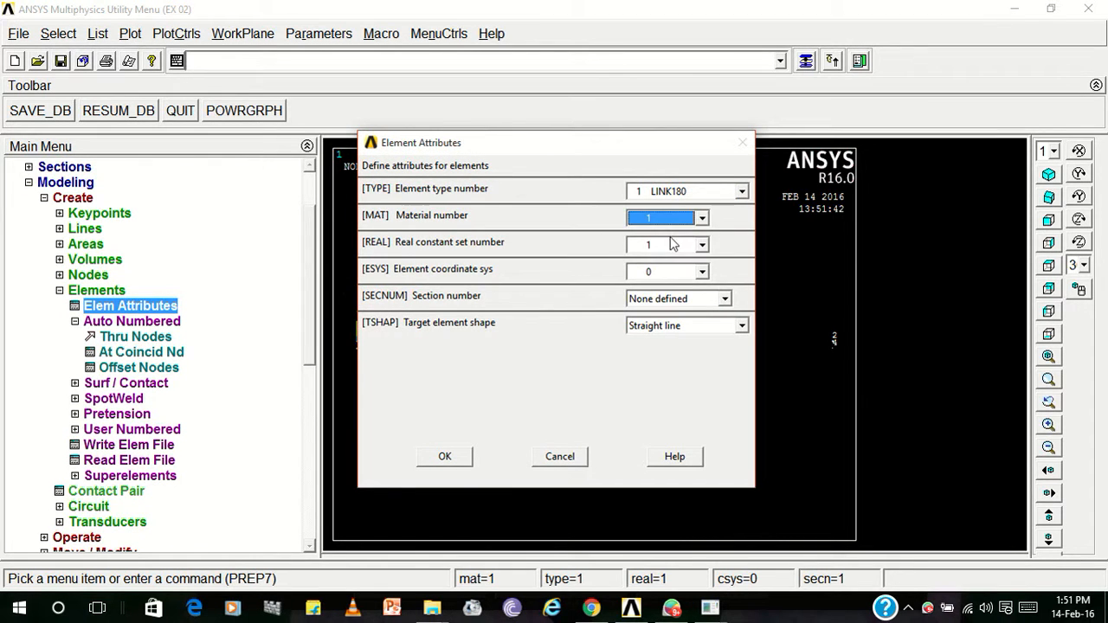
left_click(676, 245)
left_click(680, 261)
left_click(444, 457)
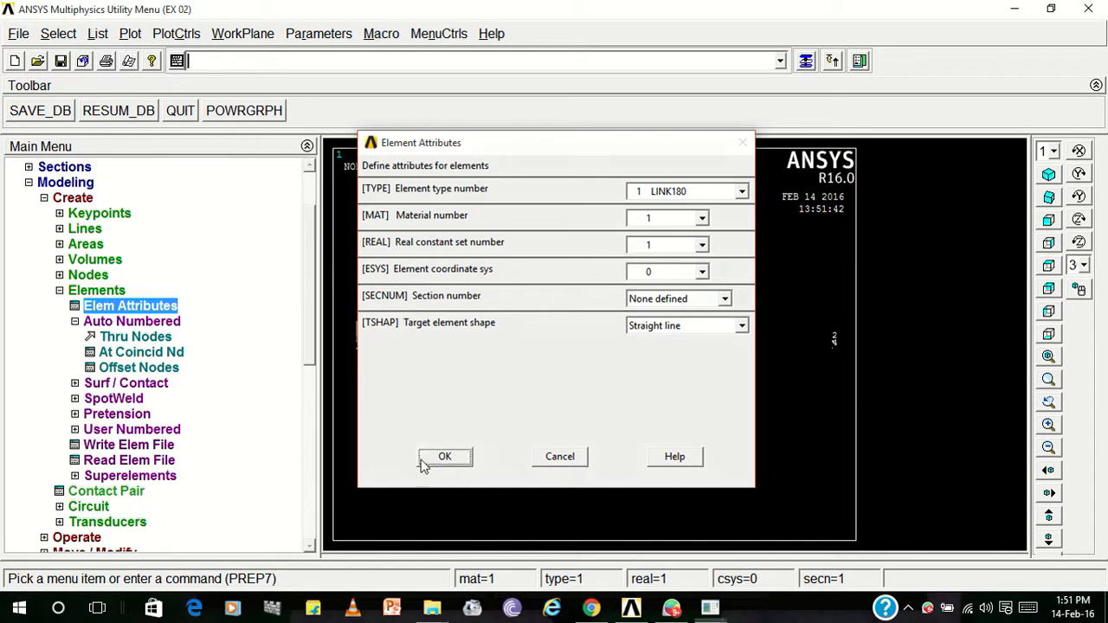
Create an element through nodes 1 and 2
left_click(136, 336)
left_click(357, 335)
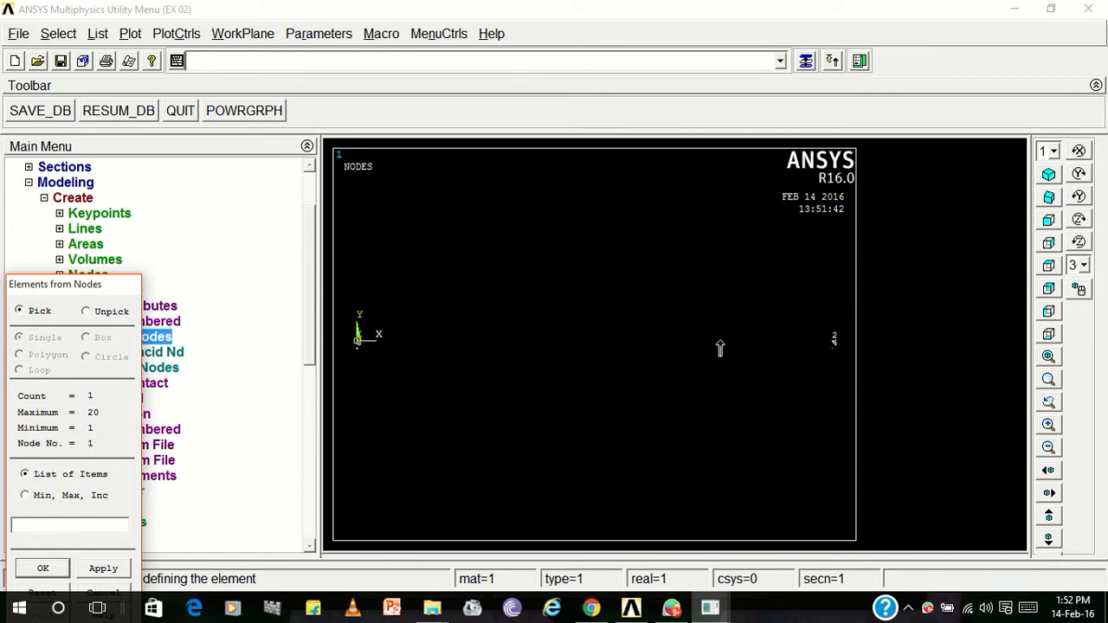
left_click(833, 340)
left_click(41, 569)
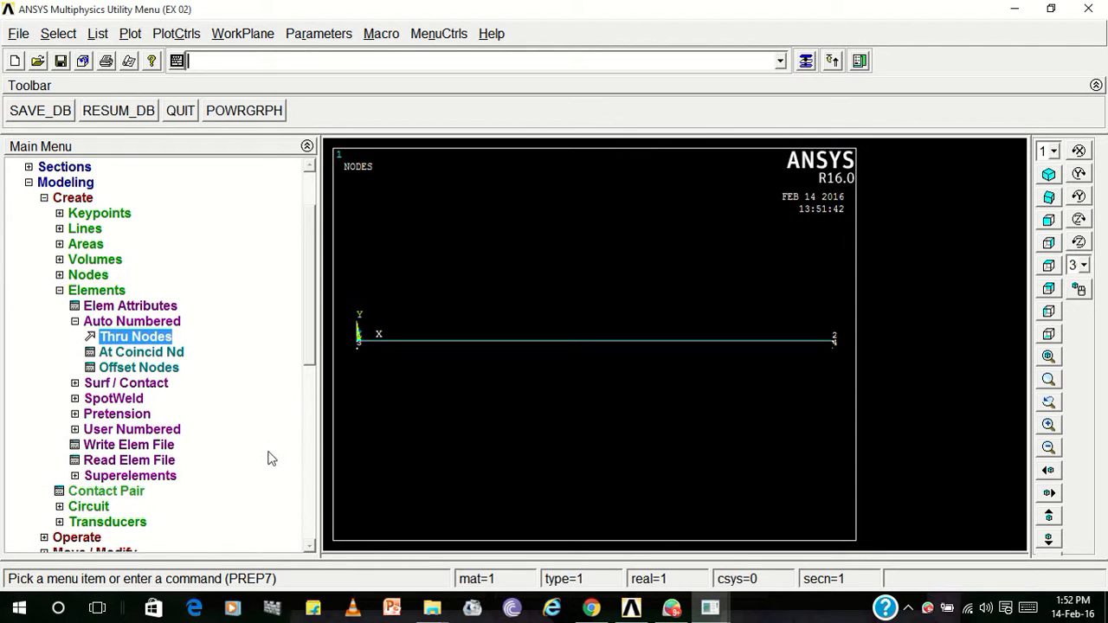
Set the element attributes to material number 2 and real constant set 2
left_click(130, 307)
left_click(667, 218)
left_click(672, 246)
left_click(674, 245)
left_click(678, 274)
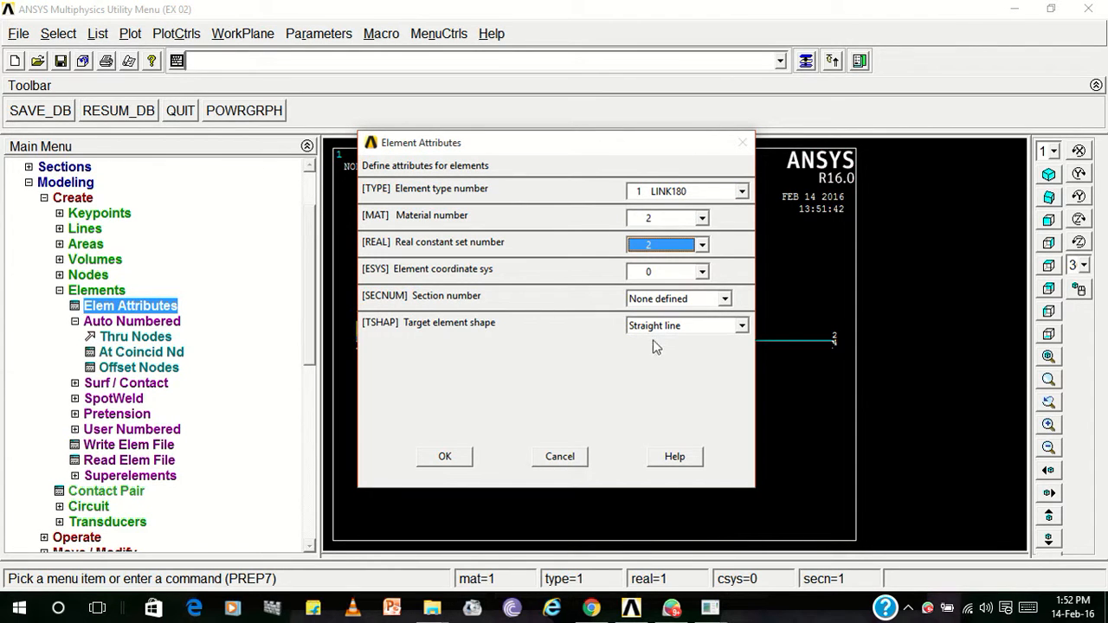
left_click(444, 456)
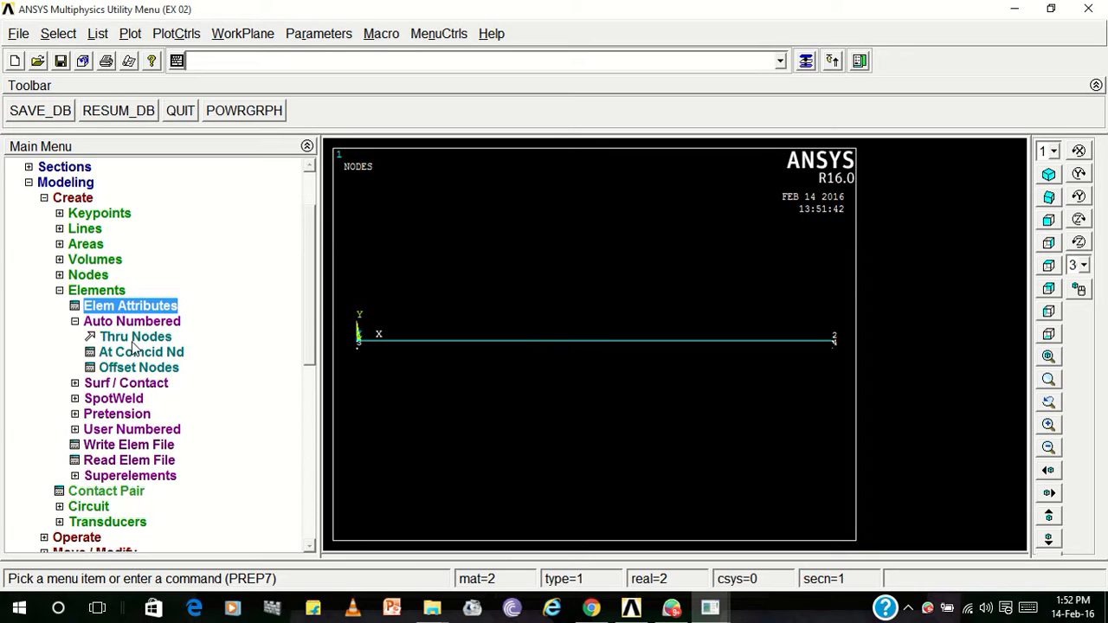
Create an element through nodes 3 and 4, the lower pair of nodes
left_click(131, 338)
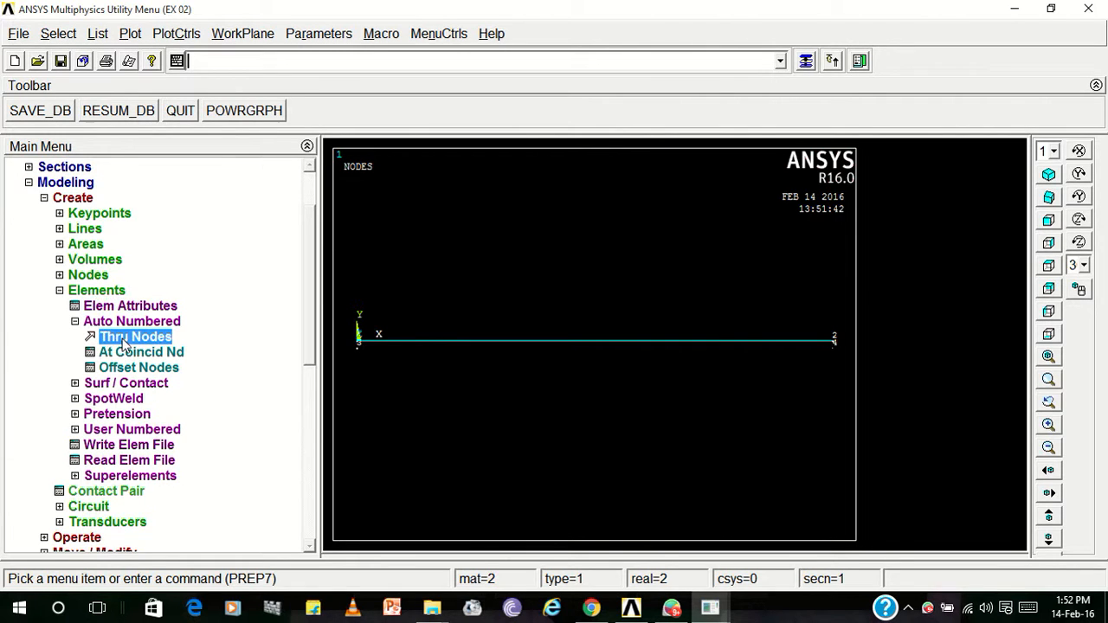
left_click(358, 351)
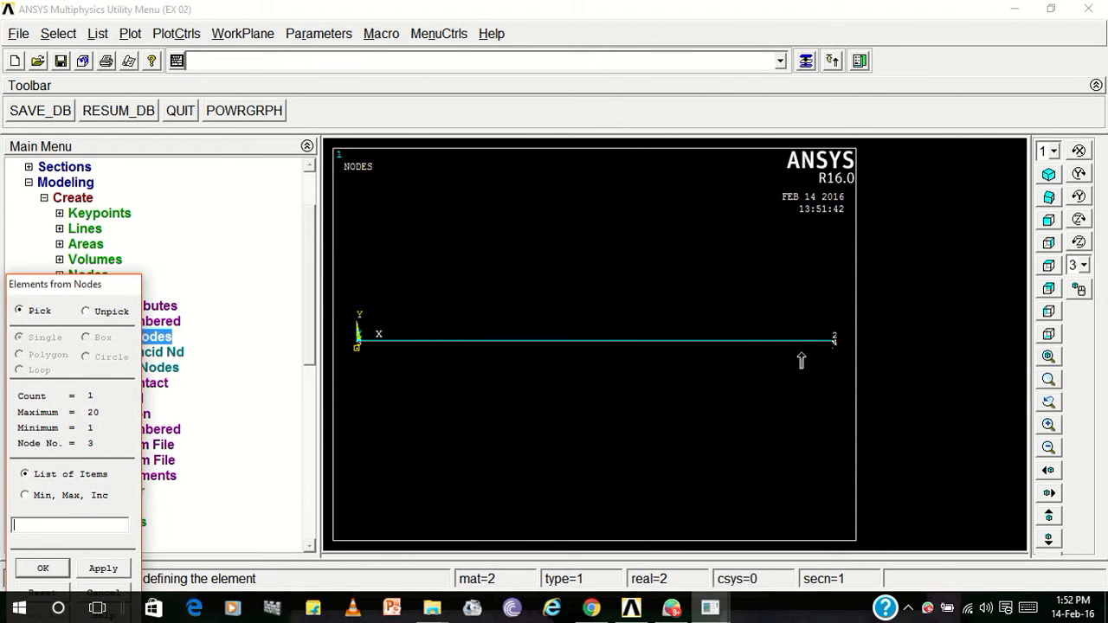
left_click(833, 349)
left_click(43, 569)
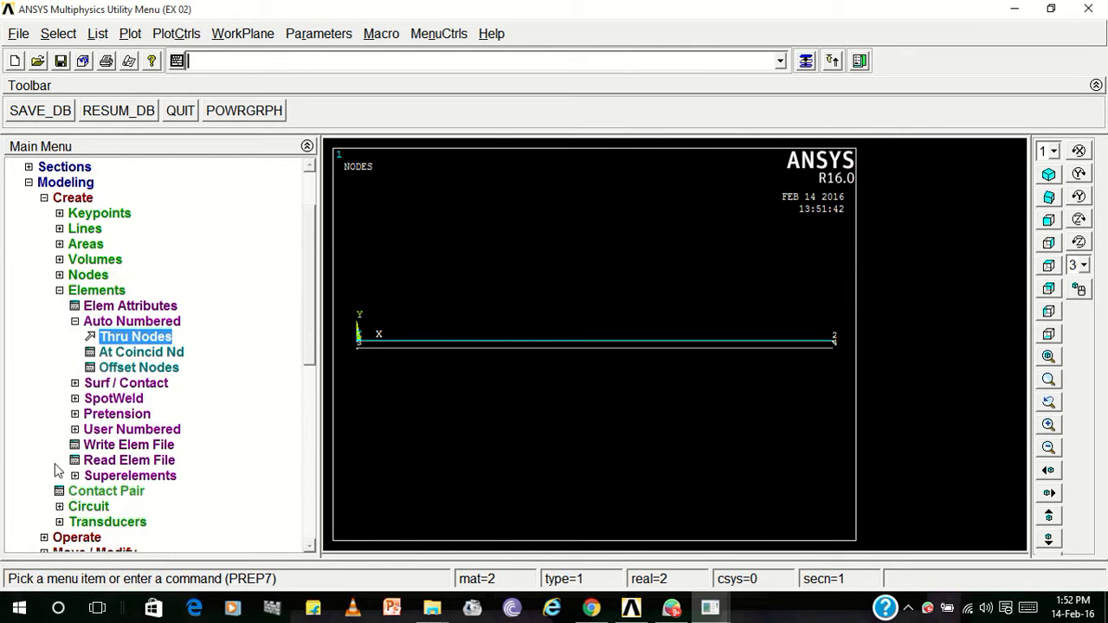
left_click(75, 321)
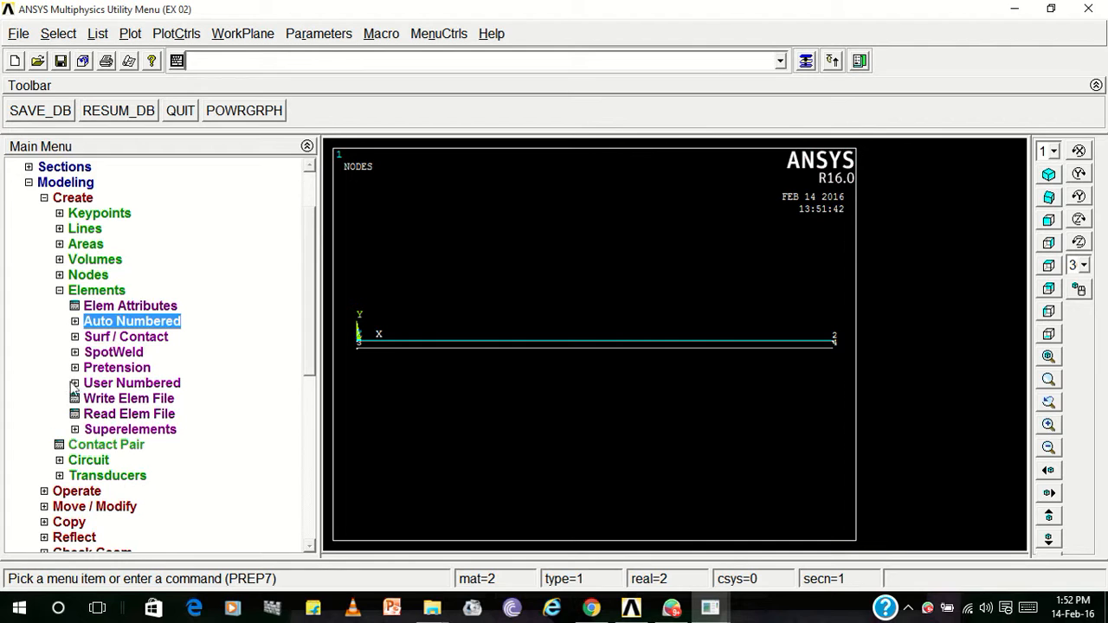
left_click(74, 293)
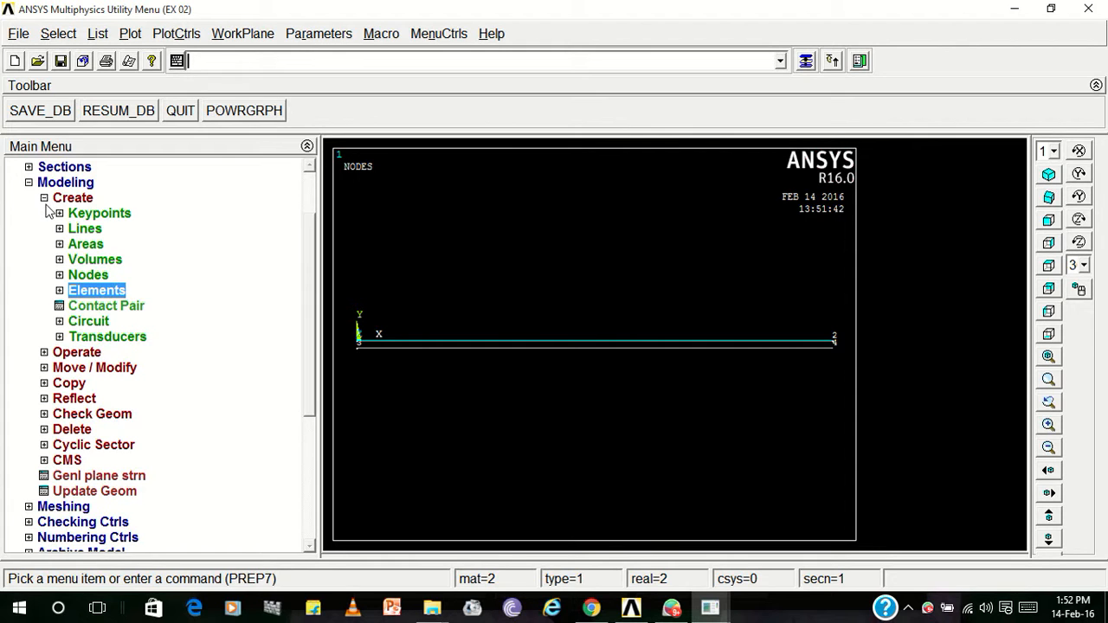
Turn on node numbers in the plot numbering controls, set element/attribute numbering to Real const num, and replot
left_click(184, 35)
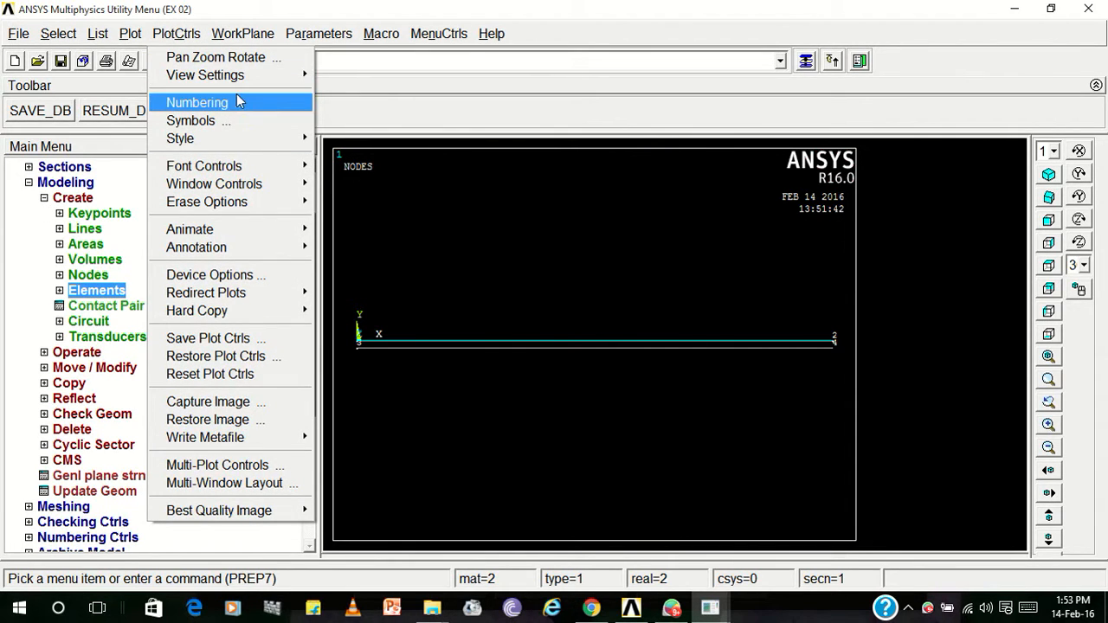
left_click(238, 101)
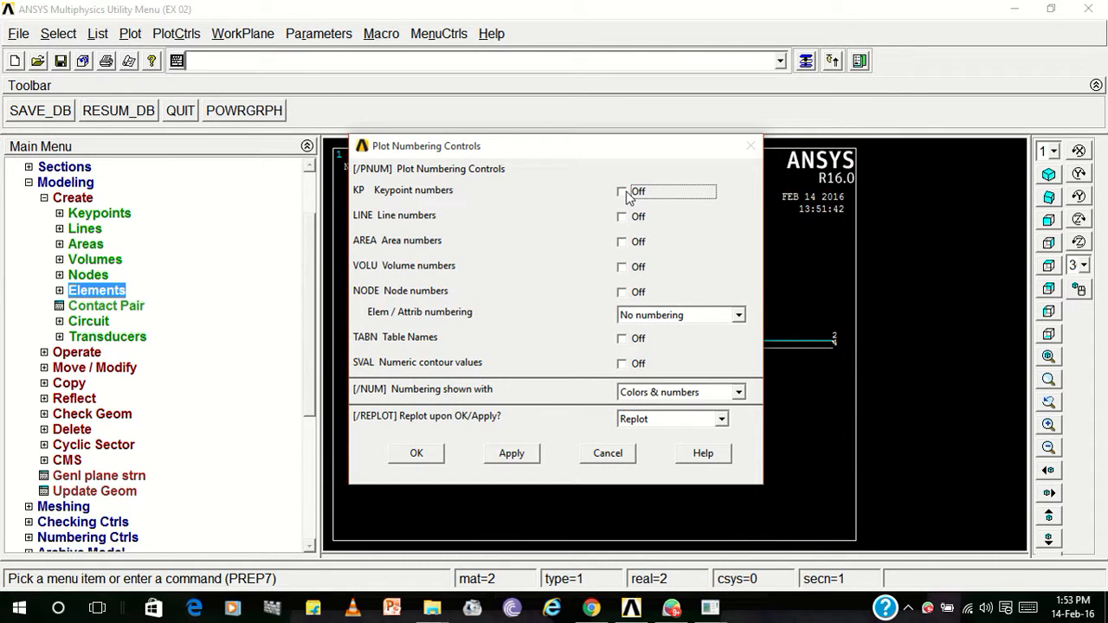
left_click(623, 295)
left_click(647, 322)
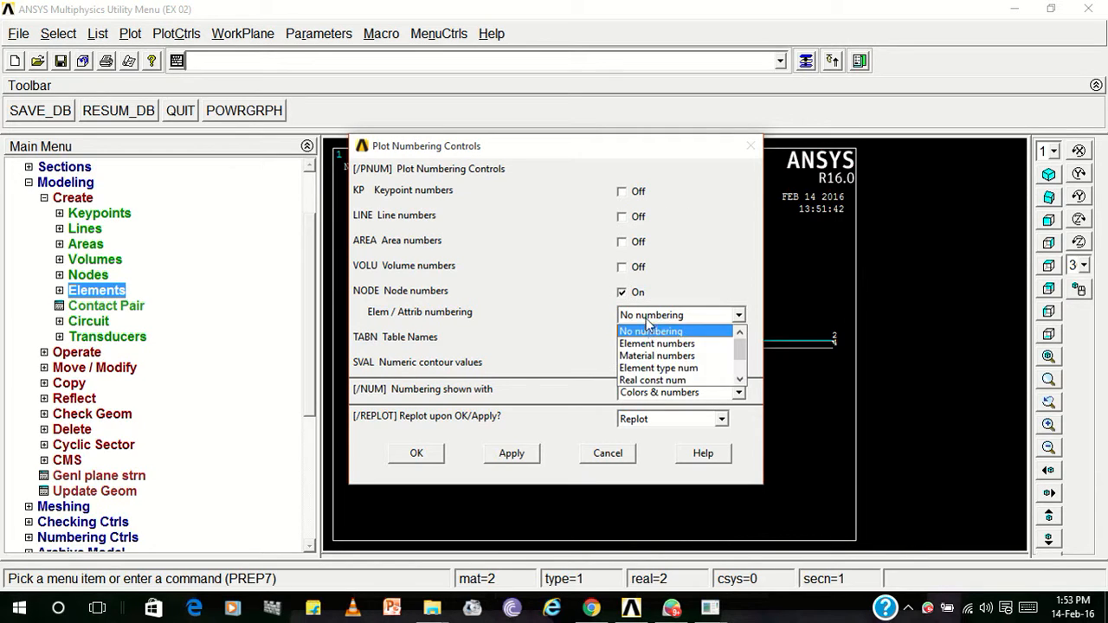
left_click(658, 344)
left_click(658, 316)
left_click(669, 370)
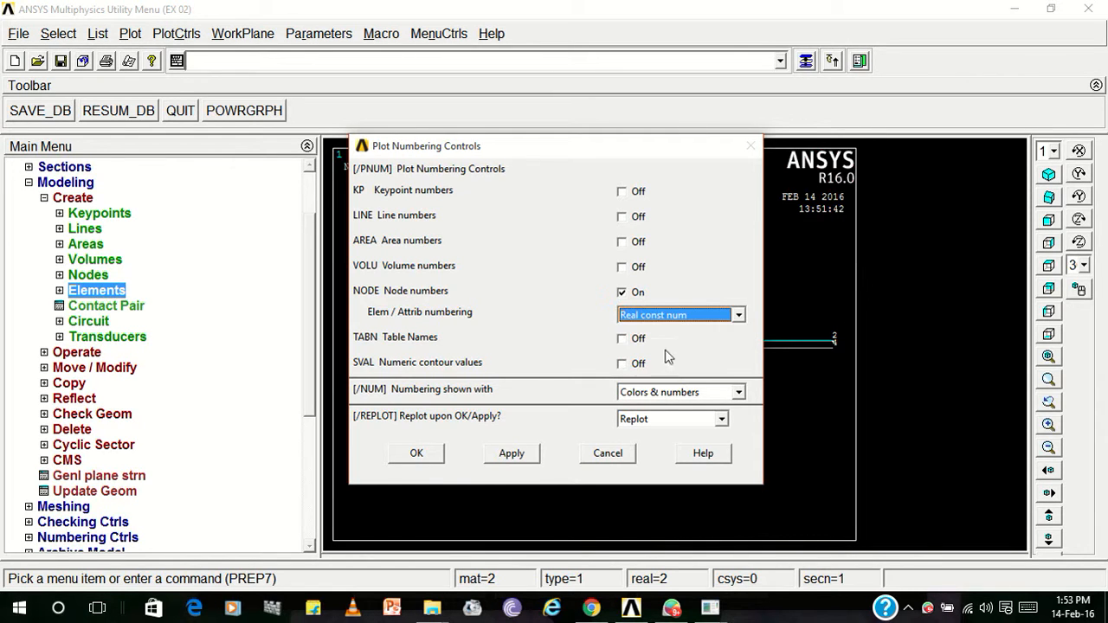
left_click(669, 318)
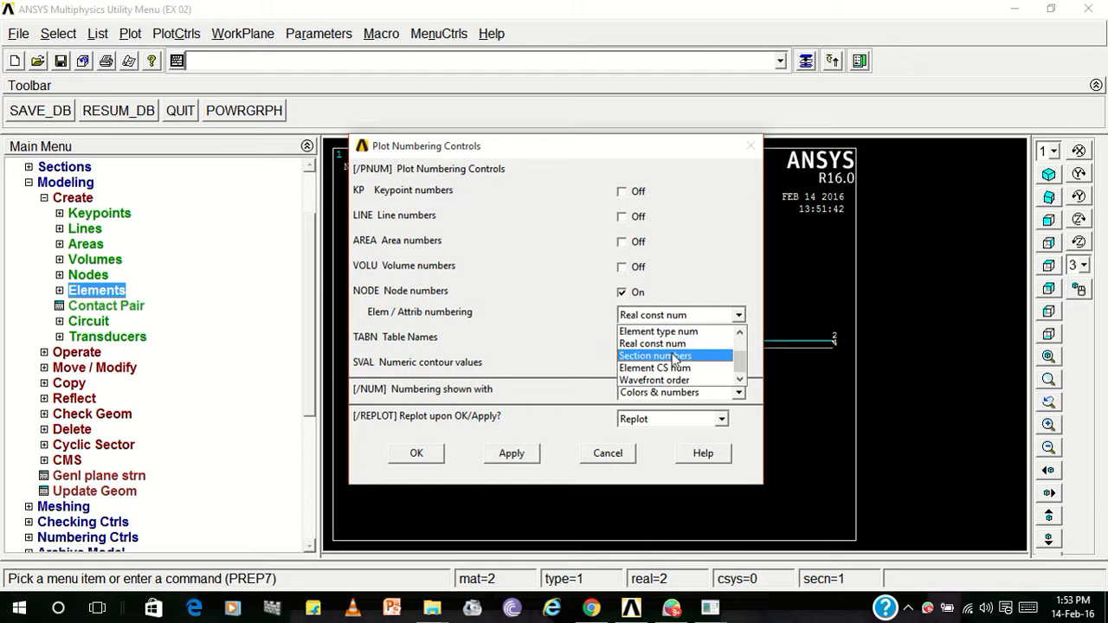
left_click(672, 347)
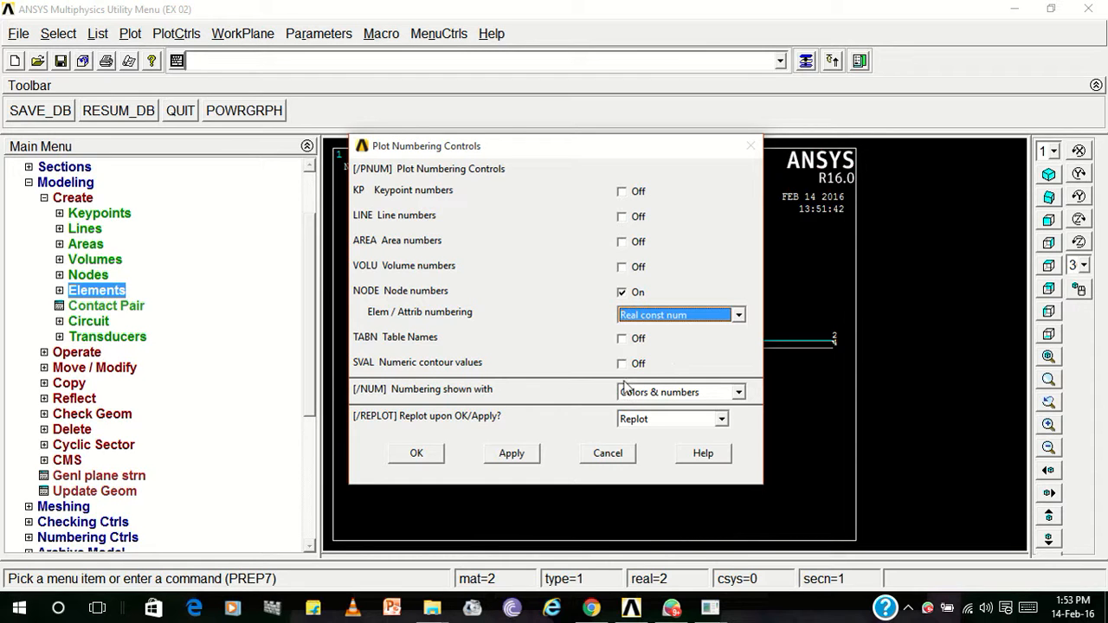
left_click(424, 458)
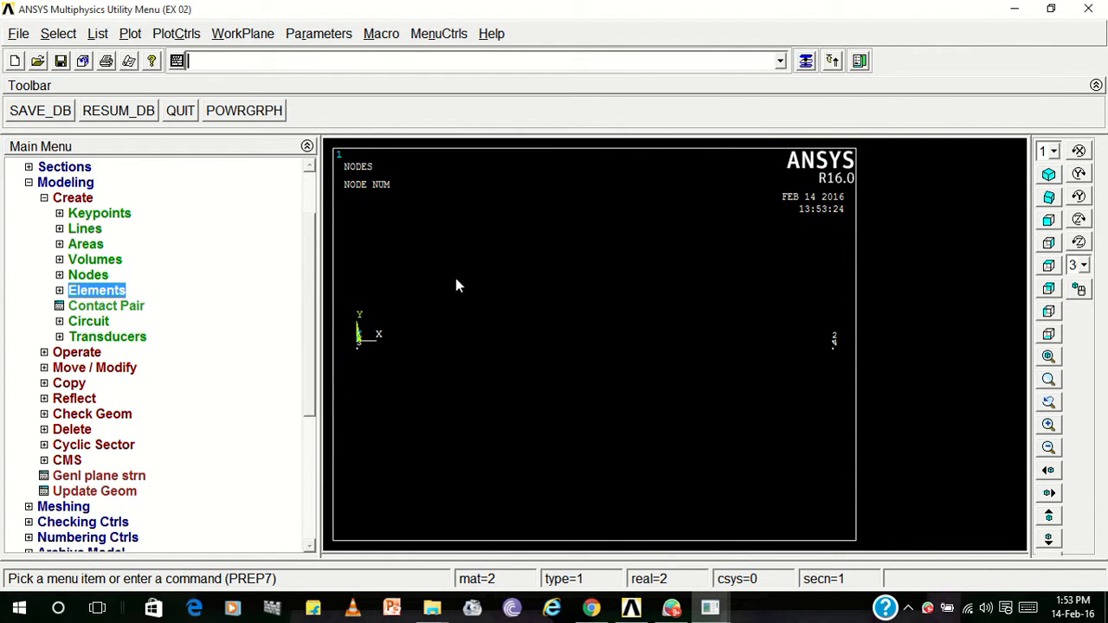
right_click(440, 253)
left_click(461, 258)
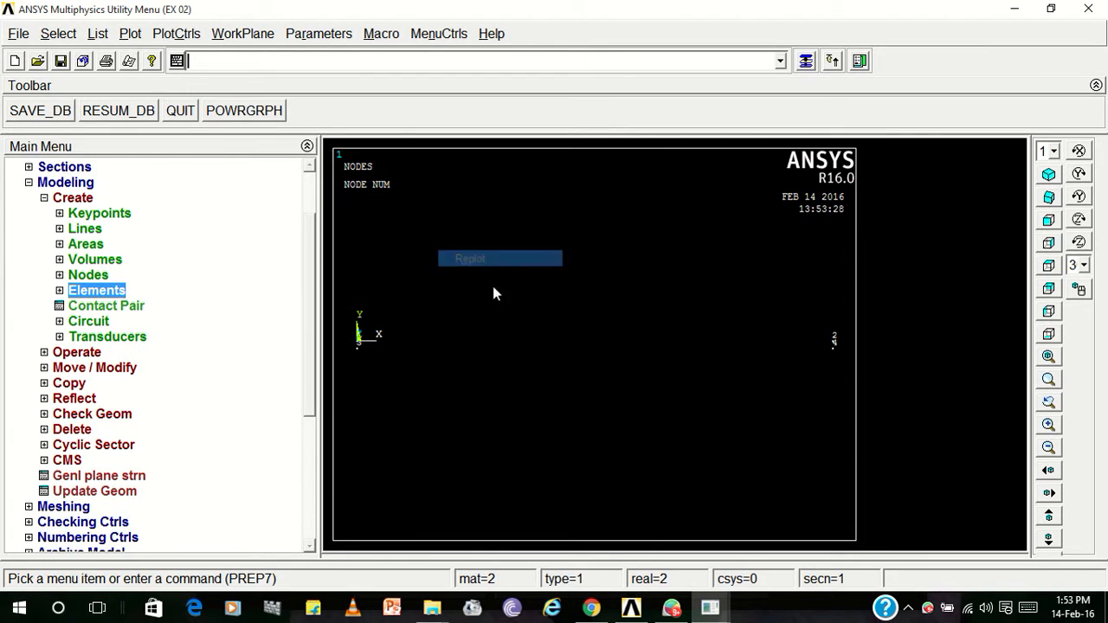
Apply a structural displacement constraint to nodes 1 and 3 at the origin end of the bars
left_click(44, 198)
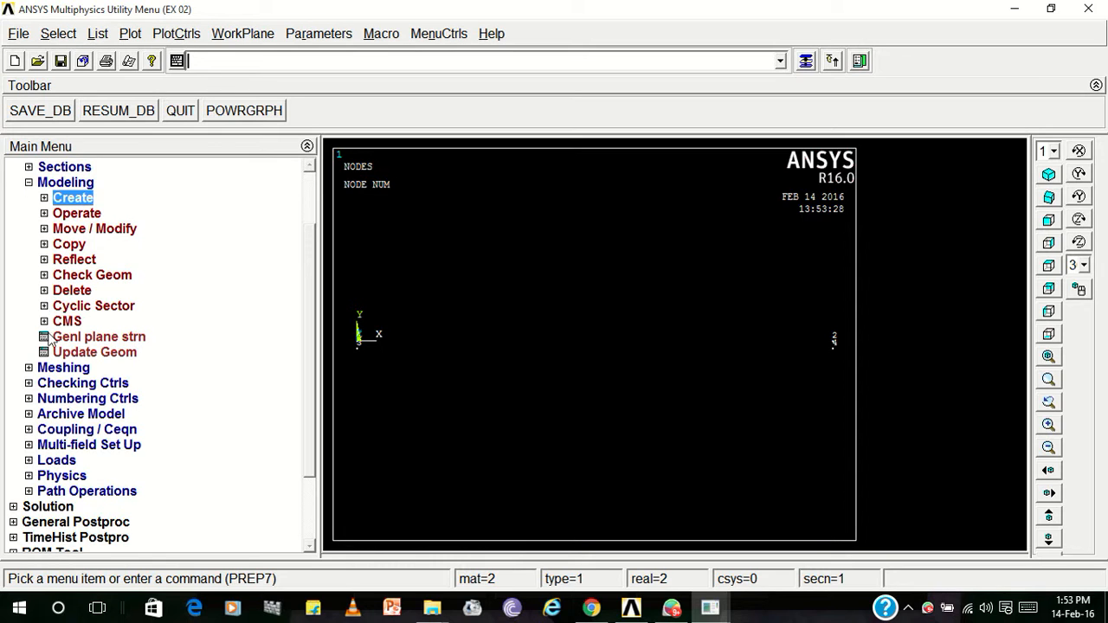
left_click(31, 462)
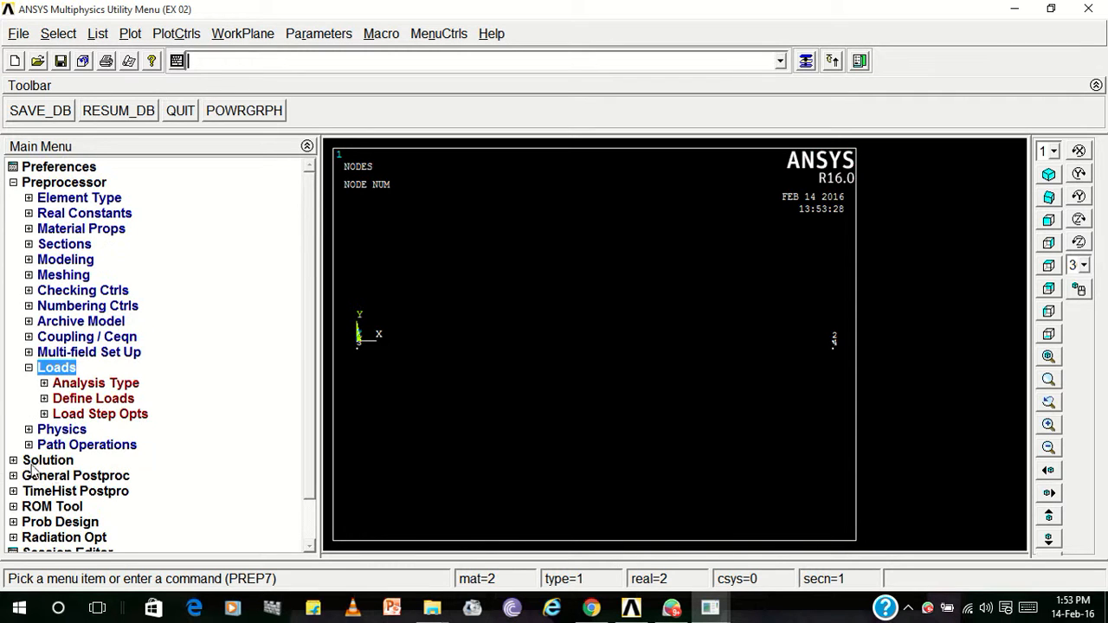
left_click(44, 398)
left_click(59, 430)
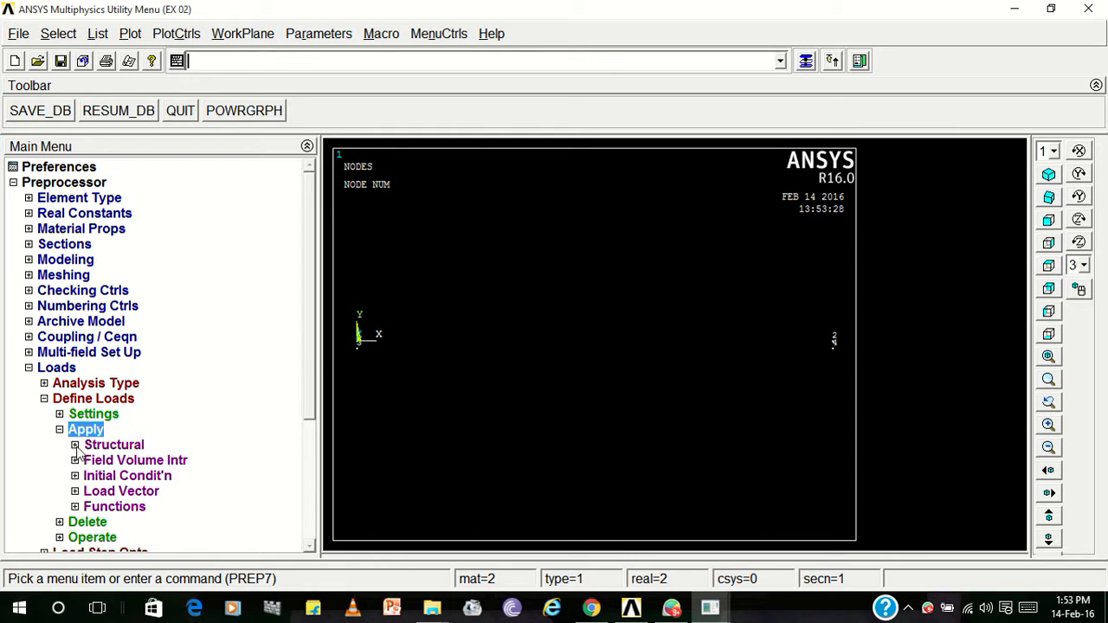
left_click(74, 445)
left_click(91, 461)
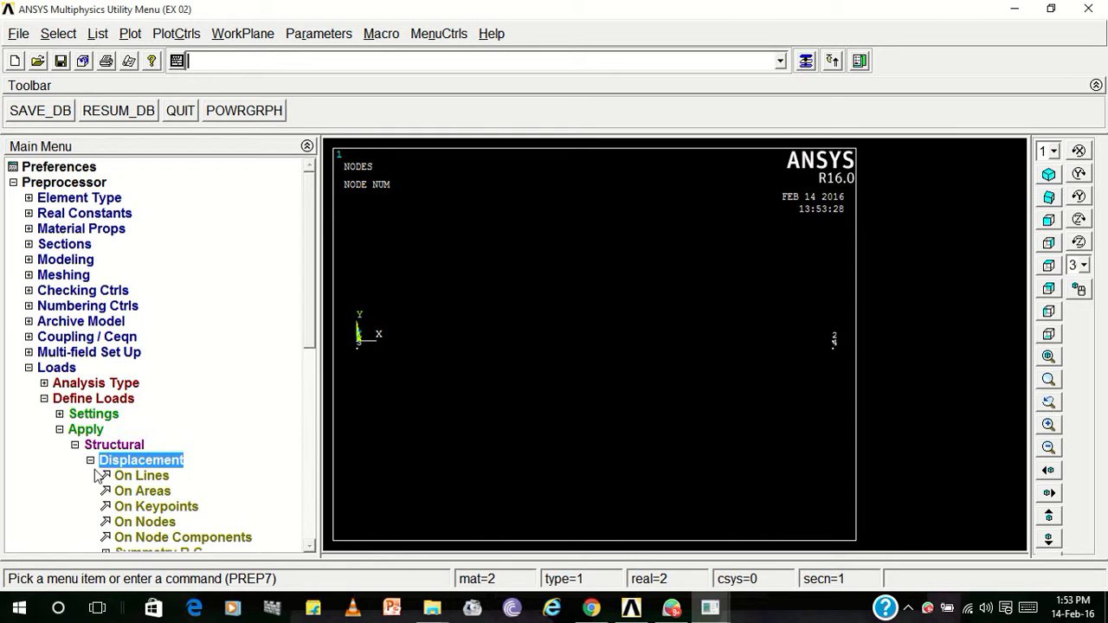
left_click(158, 523)
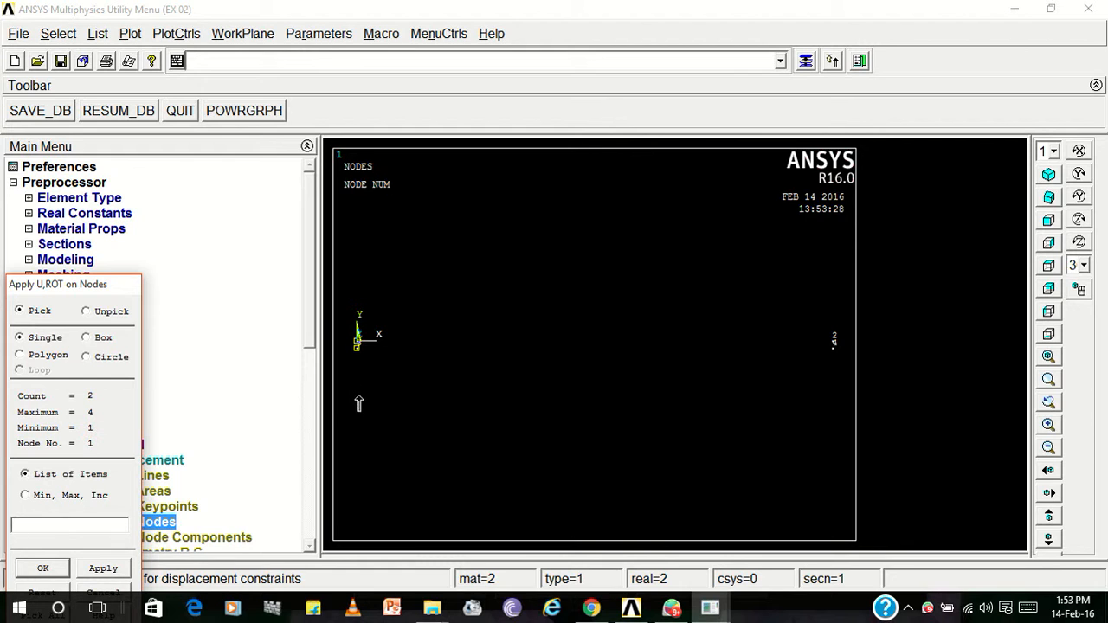
left_click(101, 568)
left_click(649, 241)
left_click(429, 401)
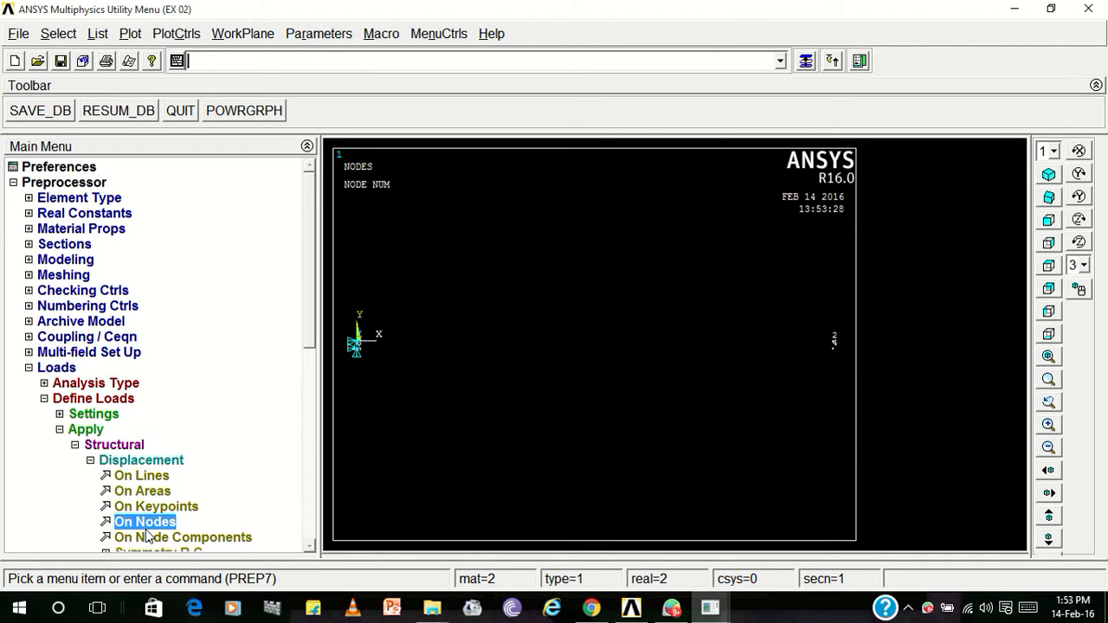
left_click(31, 369)
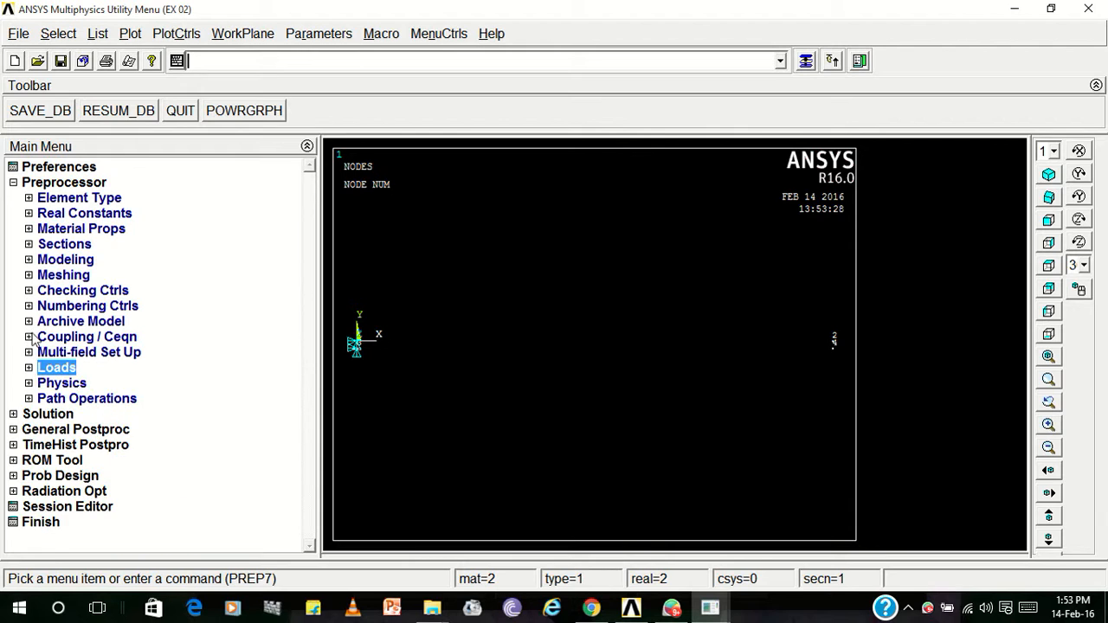
Define constraint equation 1 with constant .75, node 2 UX coefficient -1 and node 4 UX coefficient 1, and replot
left_click(32, 338)
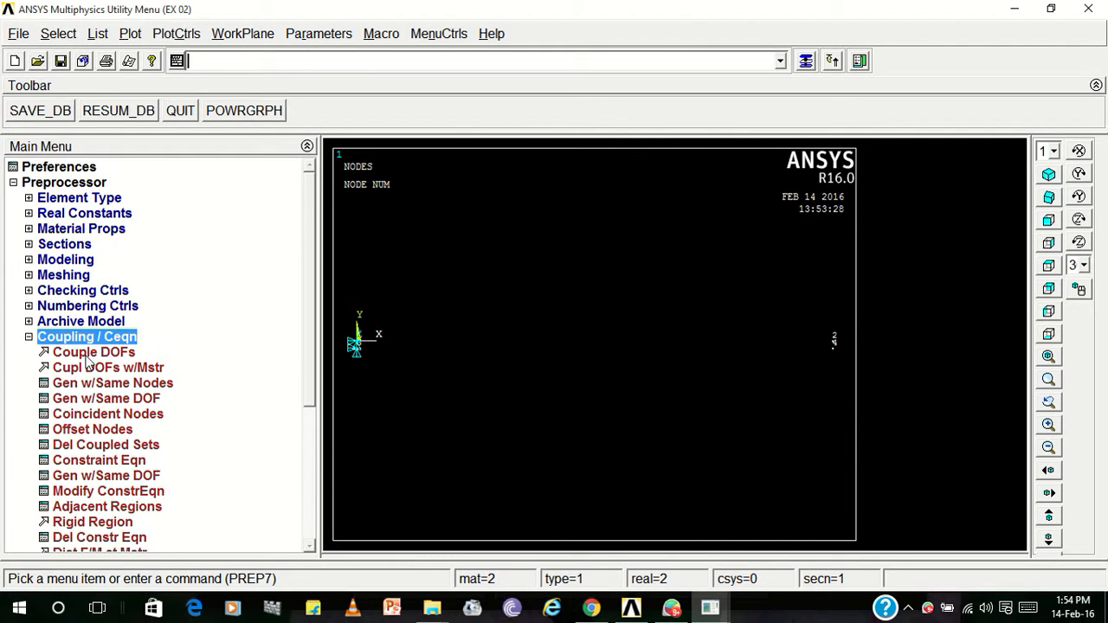
left_click(98, 462)
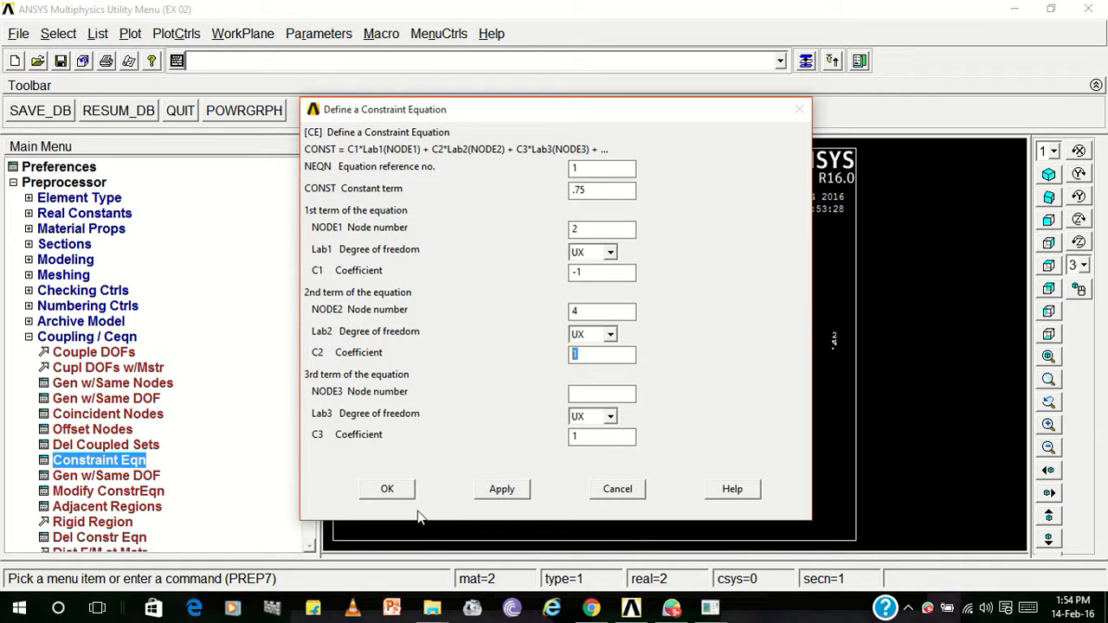
left_click(389, 490)
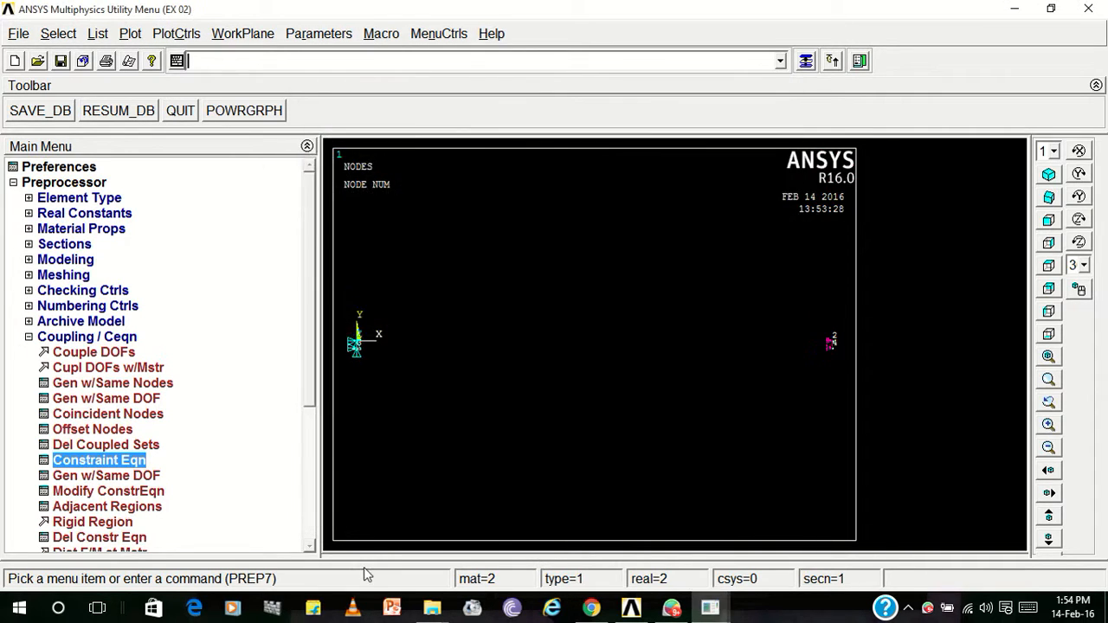
right_click(533, 284)
left_click(561, 288)
left_click(30, 338)
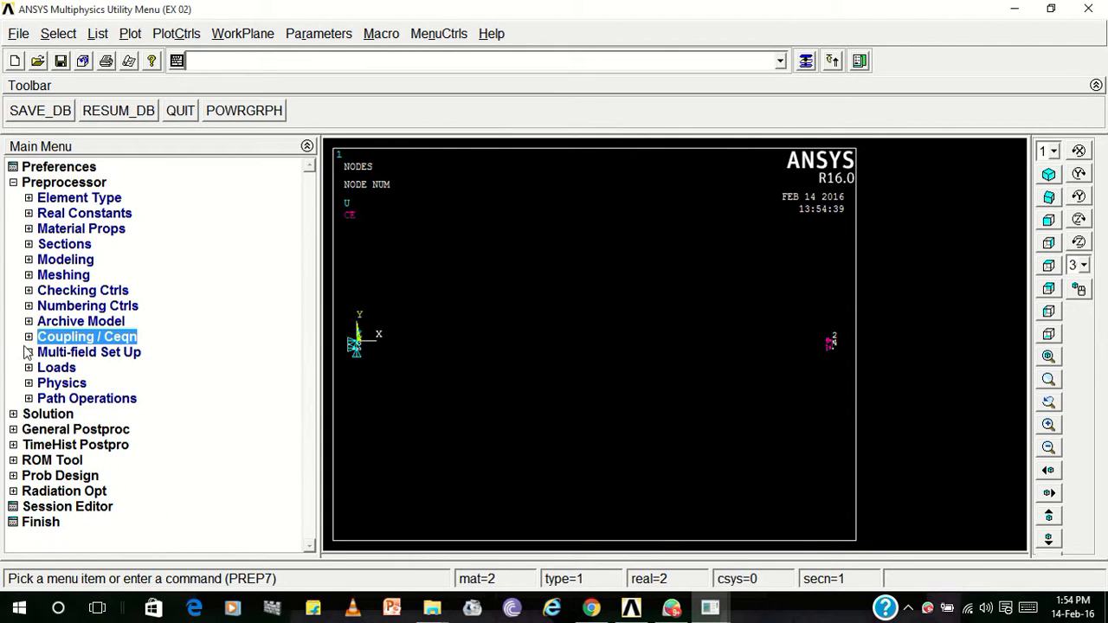
Solve the current load step and close the solution status listing
left_click(17, 414)
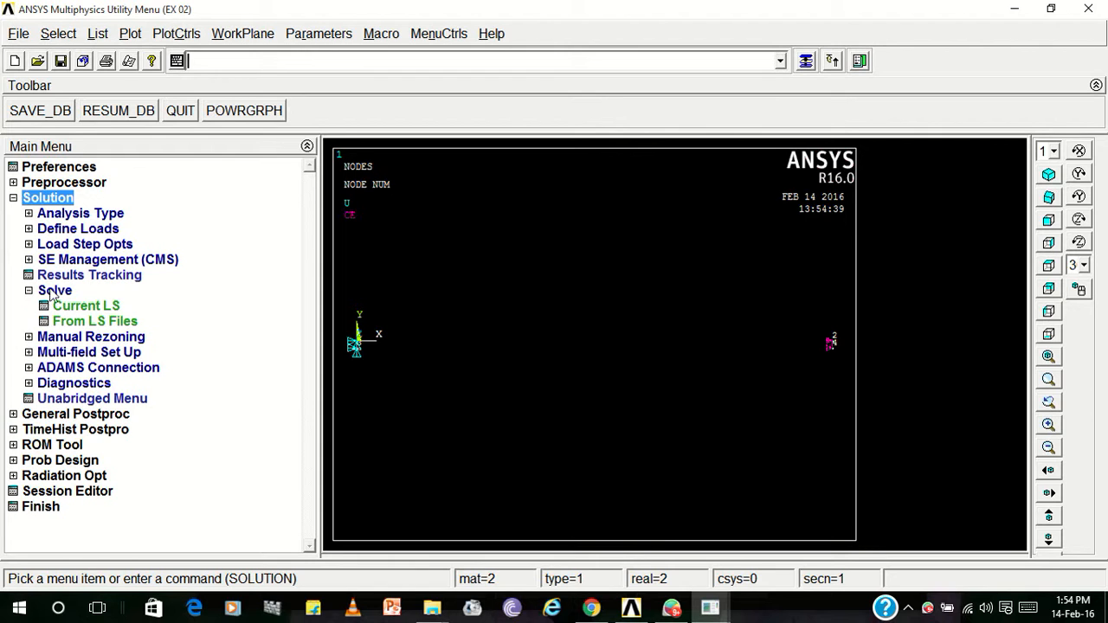
left_click(80, 305)
left_click(540, 386)
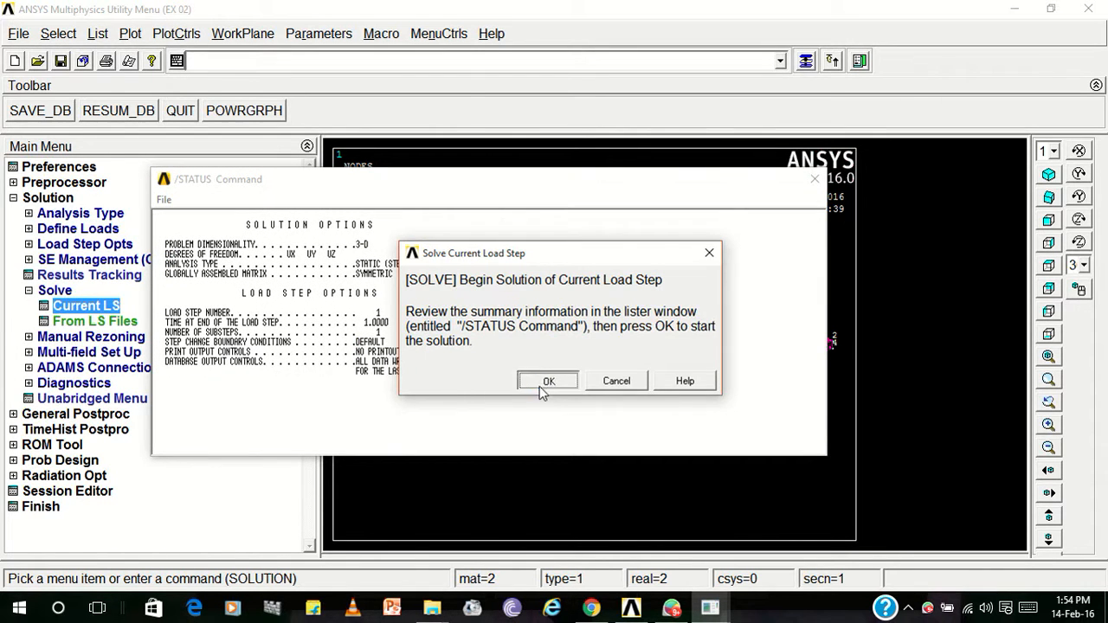
left_click(231, 116)
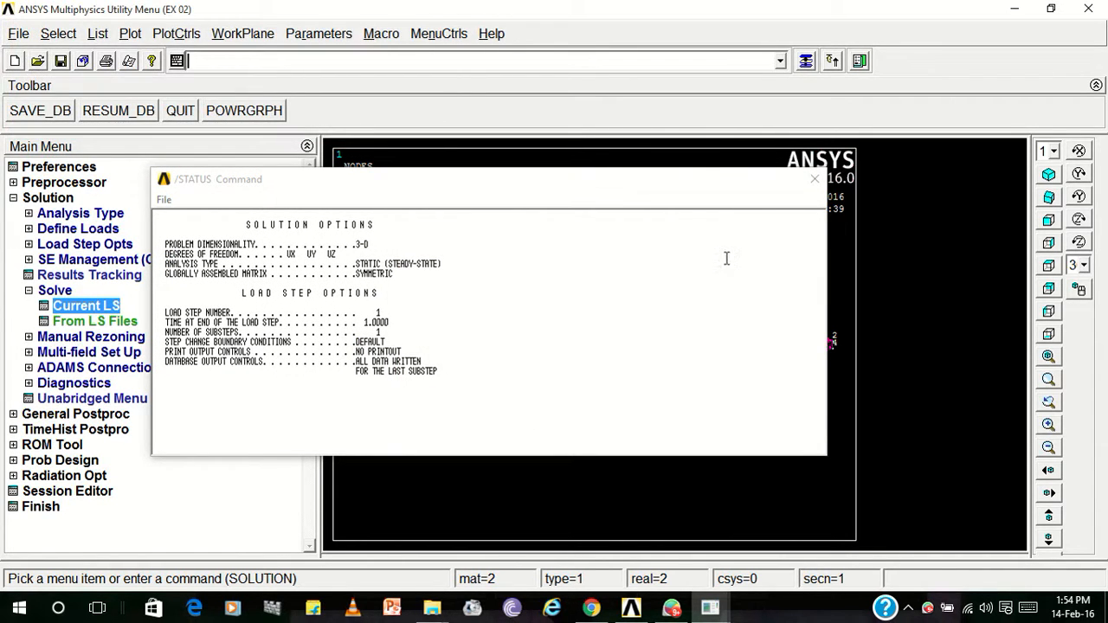
left_click(813, 179)
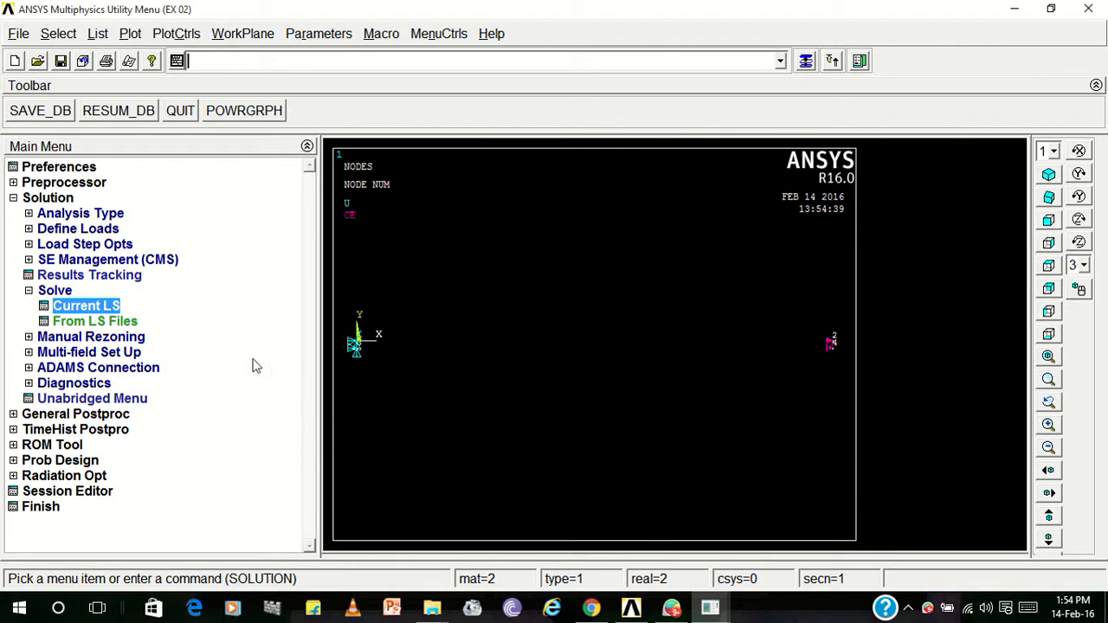
left_click(30, 292)
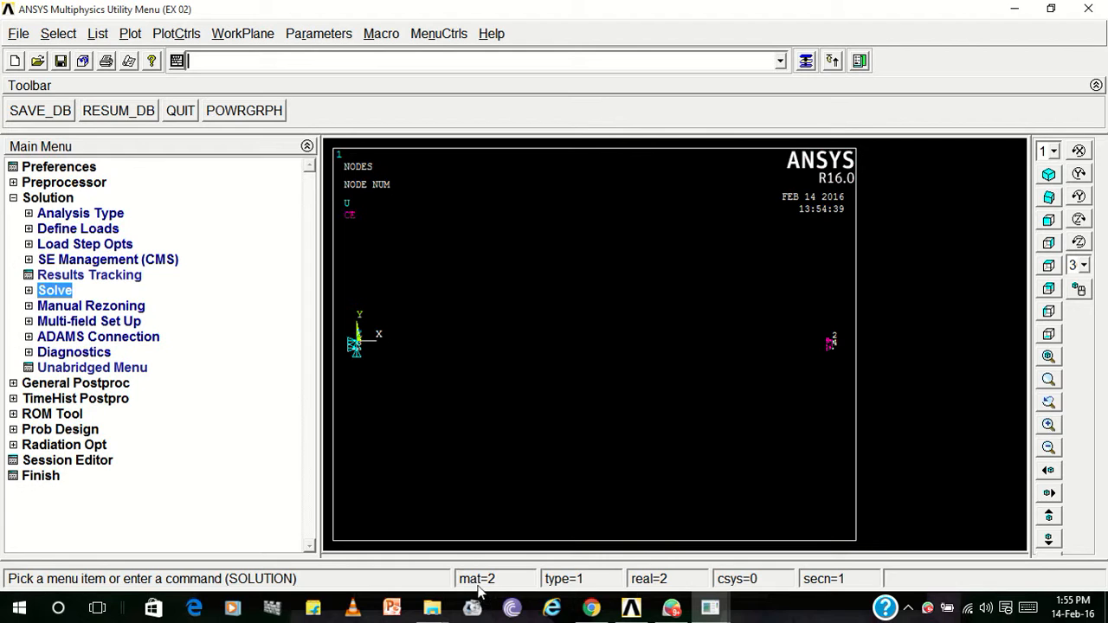
Start a new element table item in the general postprocessor and set its results data to By sequence num
left_click(44, 383)
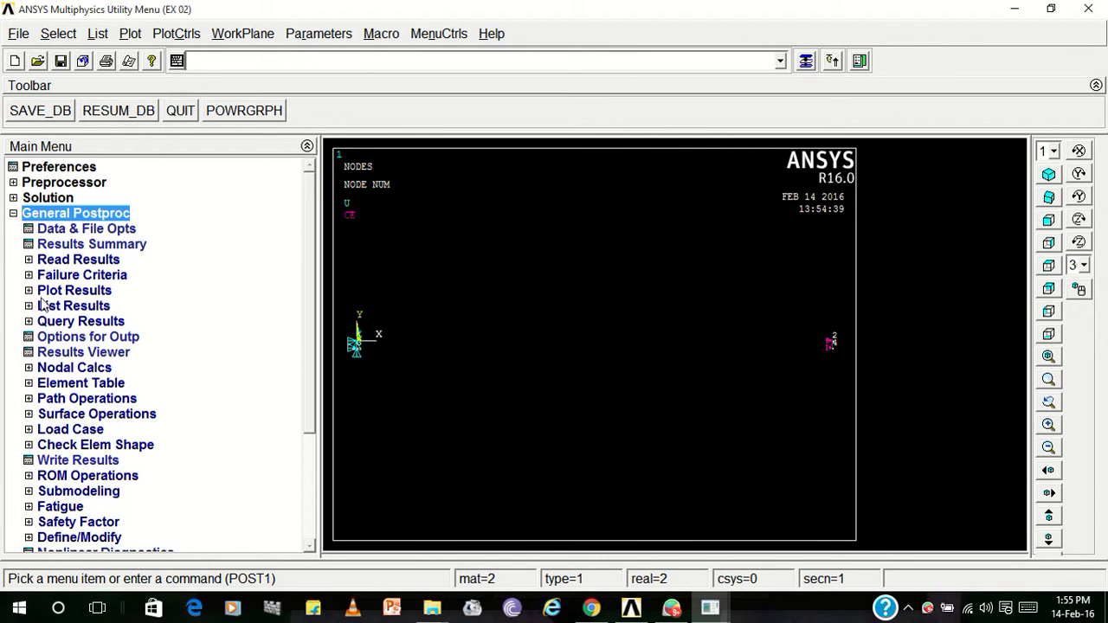
left_click(40, 385)
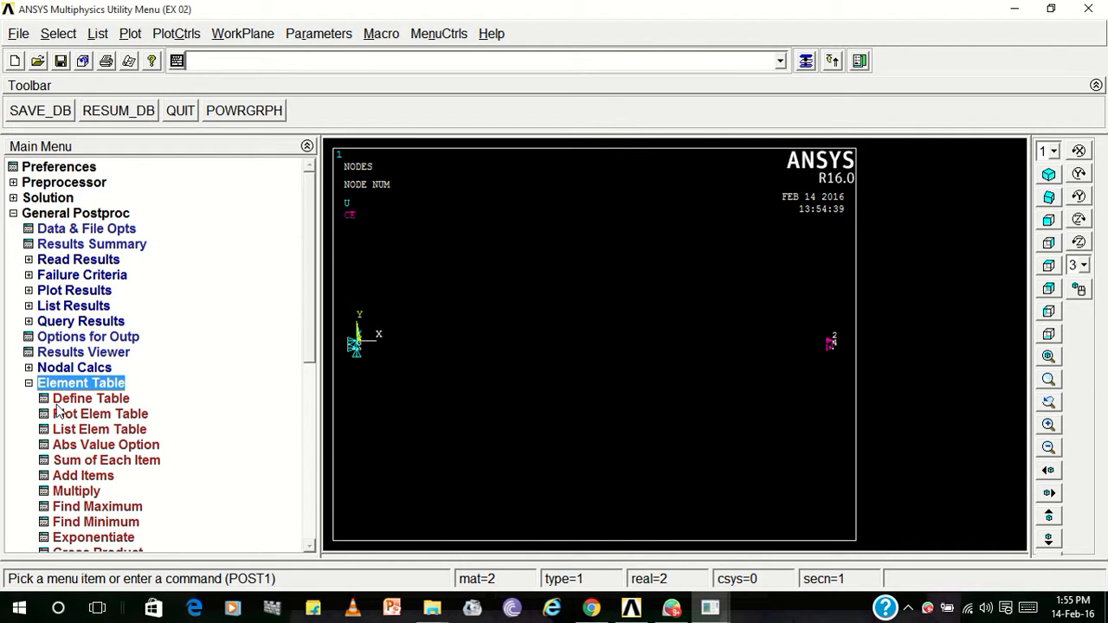
left_click(83, 399)
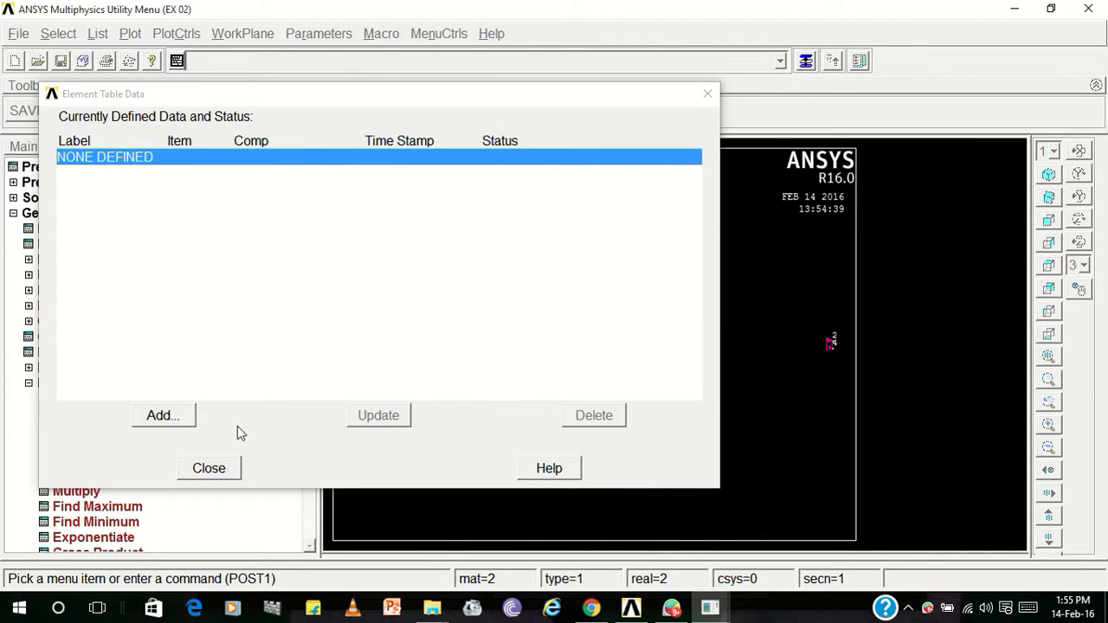
left_click(184, 422)
mouse_move(650, 279)
left_mouse_down()
mouse_move(650, 314)
mouse_move(649, 275)
left_mouse_up()
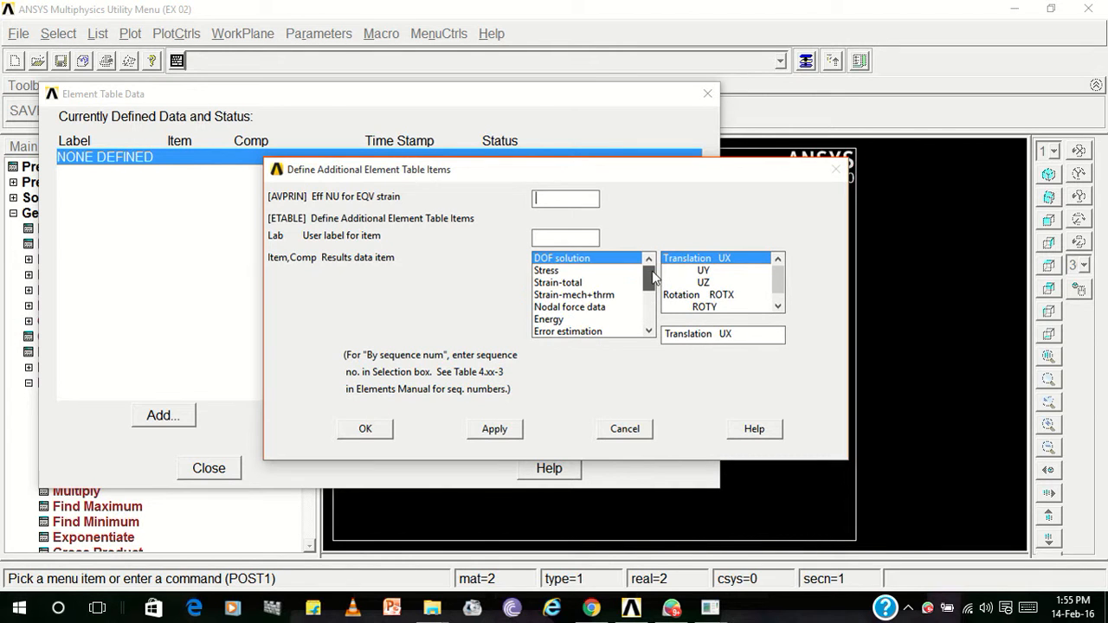
left_click(586, 272)
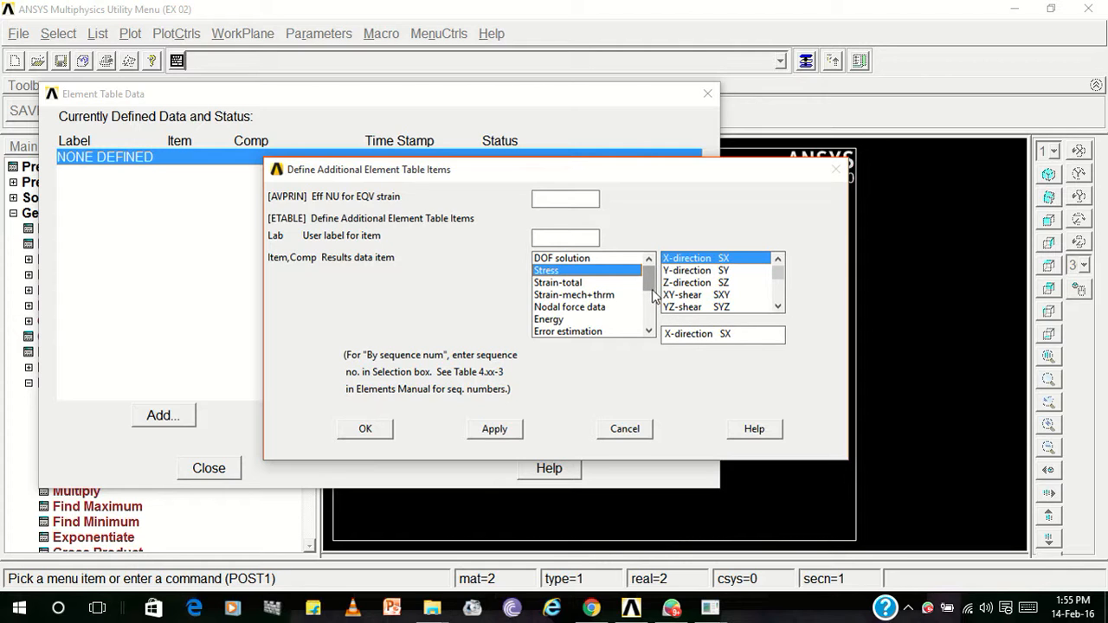
left_click_drag(778, 272, 782, 313)
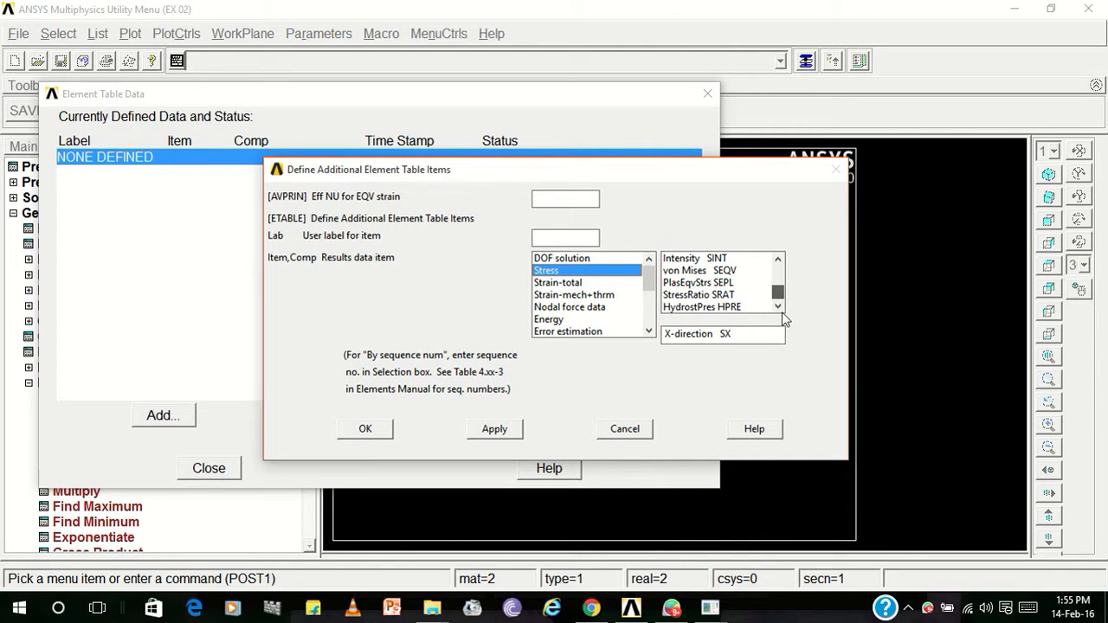
left_click_drag(648, 286, 650, 348)
left_click(625, 333)
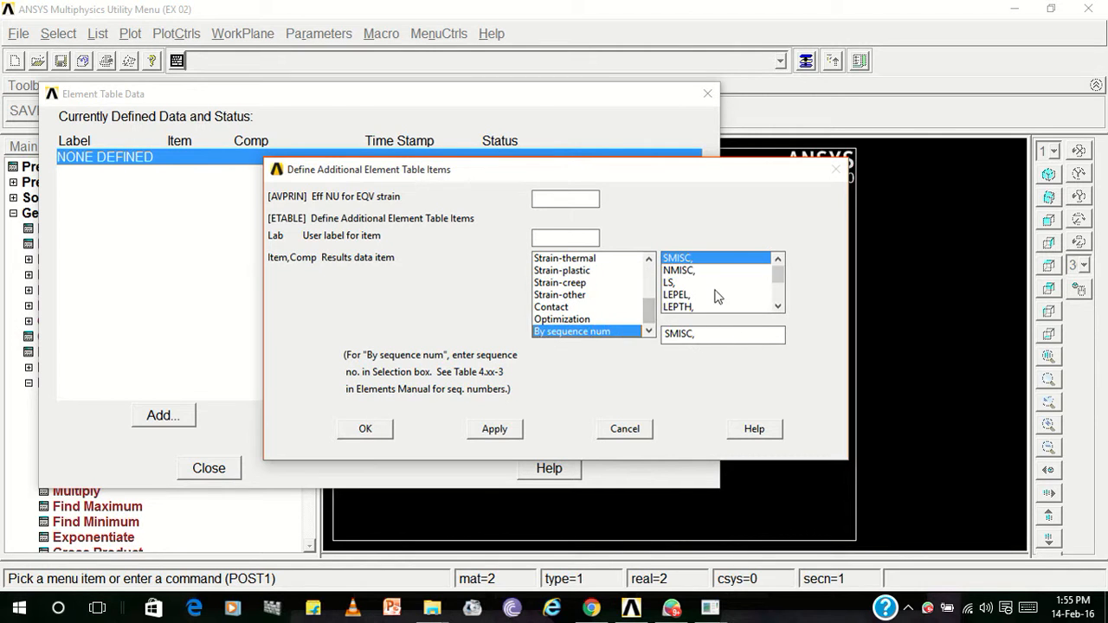
Set the element table item to LS,1 with the label cv, add it, and close the table definition
left_click(685, 284)
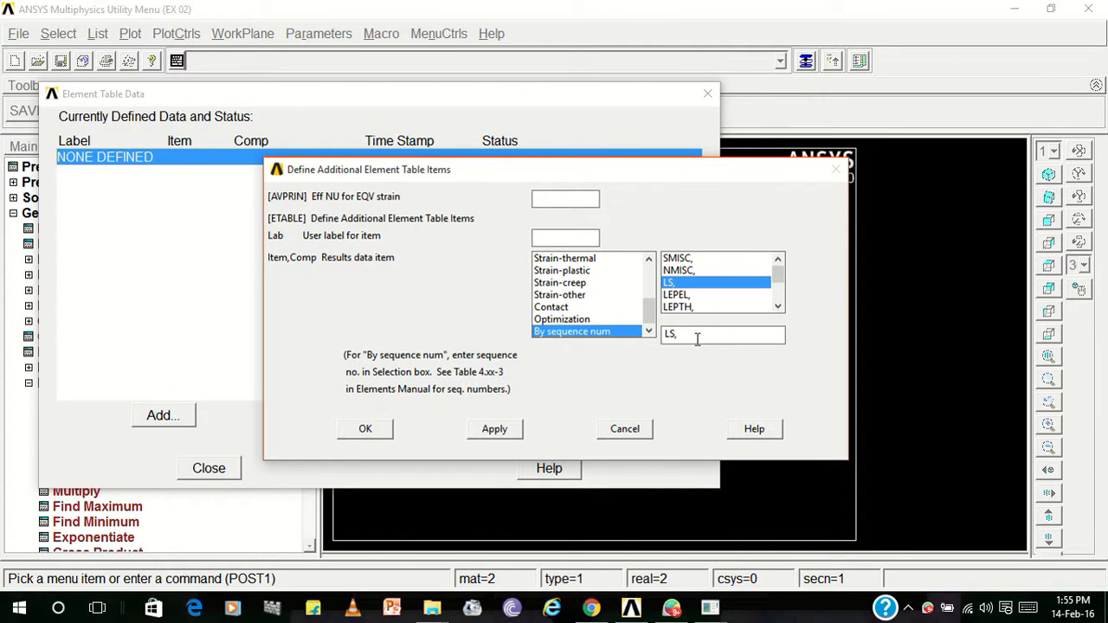
type("1")
type("cv")
left_click(482, 441)
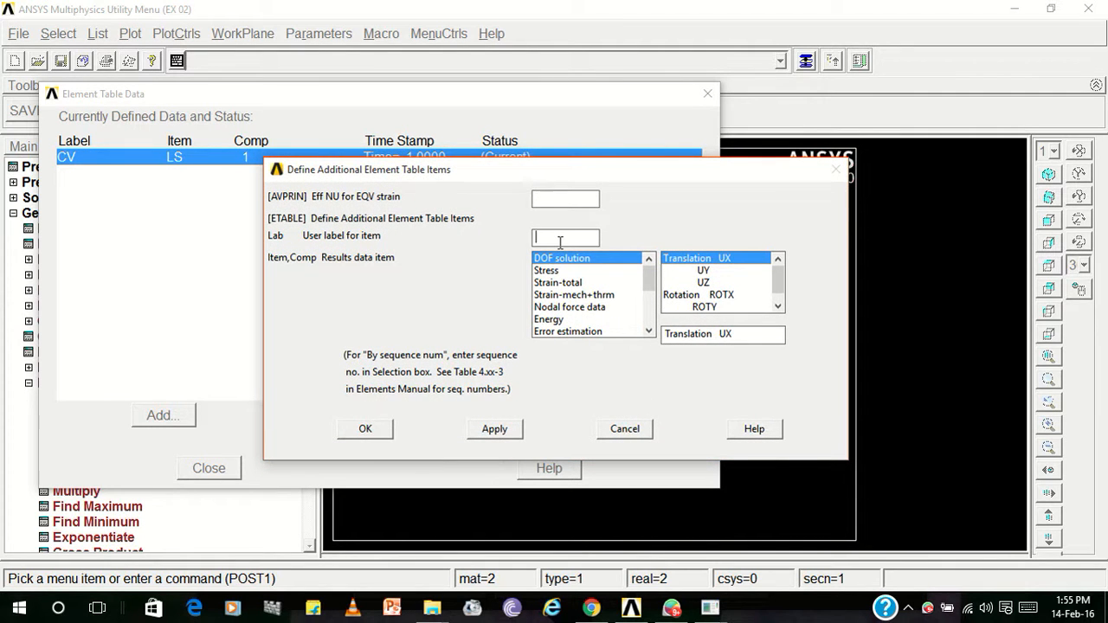
left_click(625, 429)
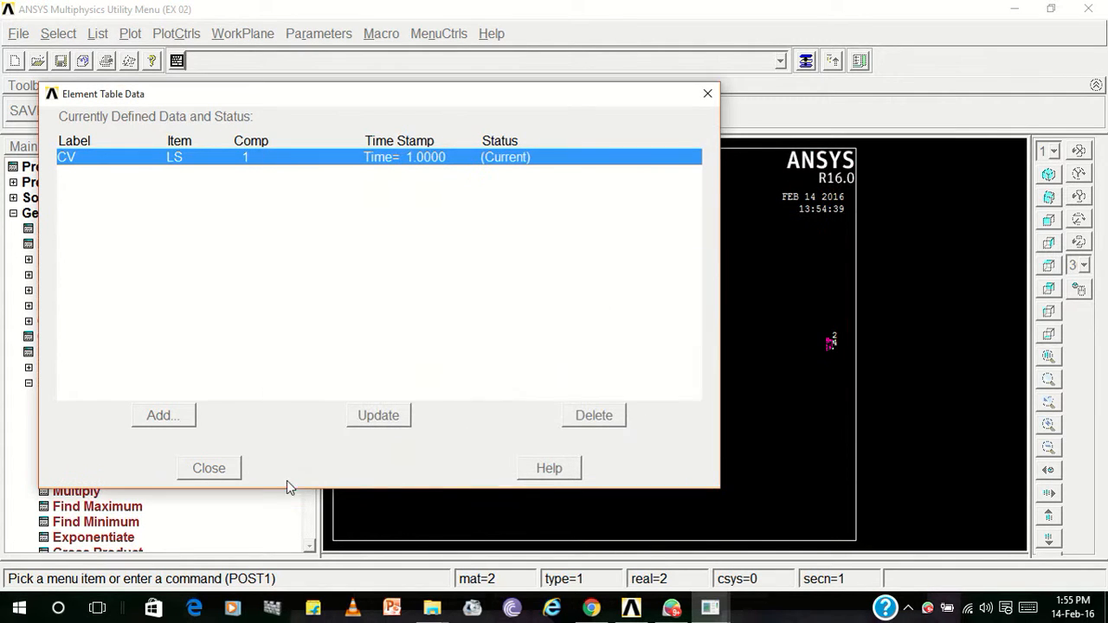
left_click(213, 475)
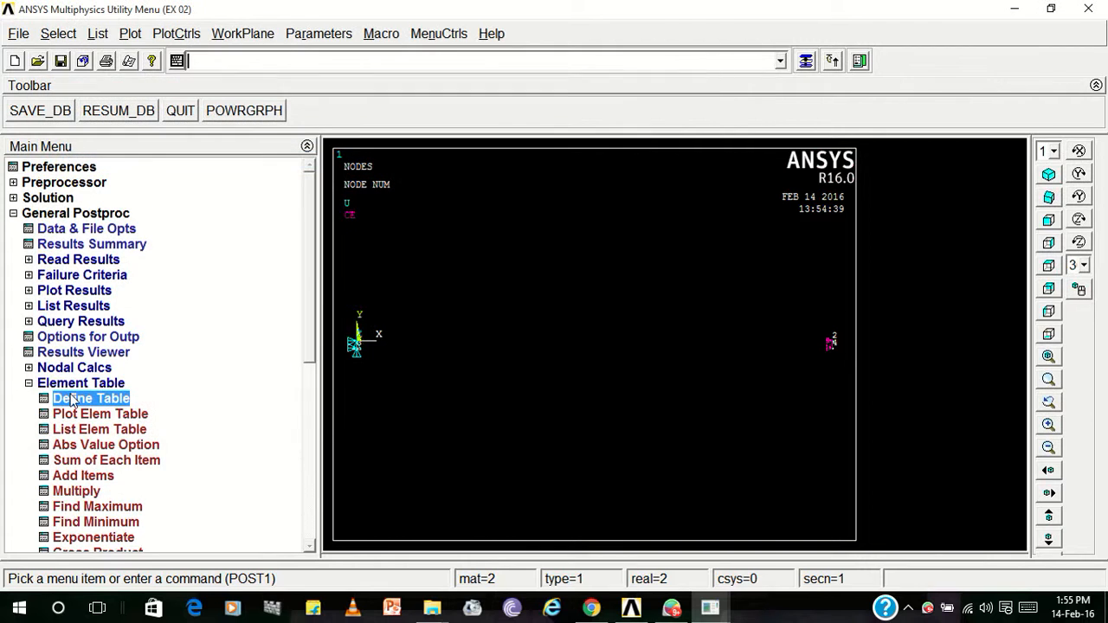
left_click(29, 383)
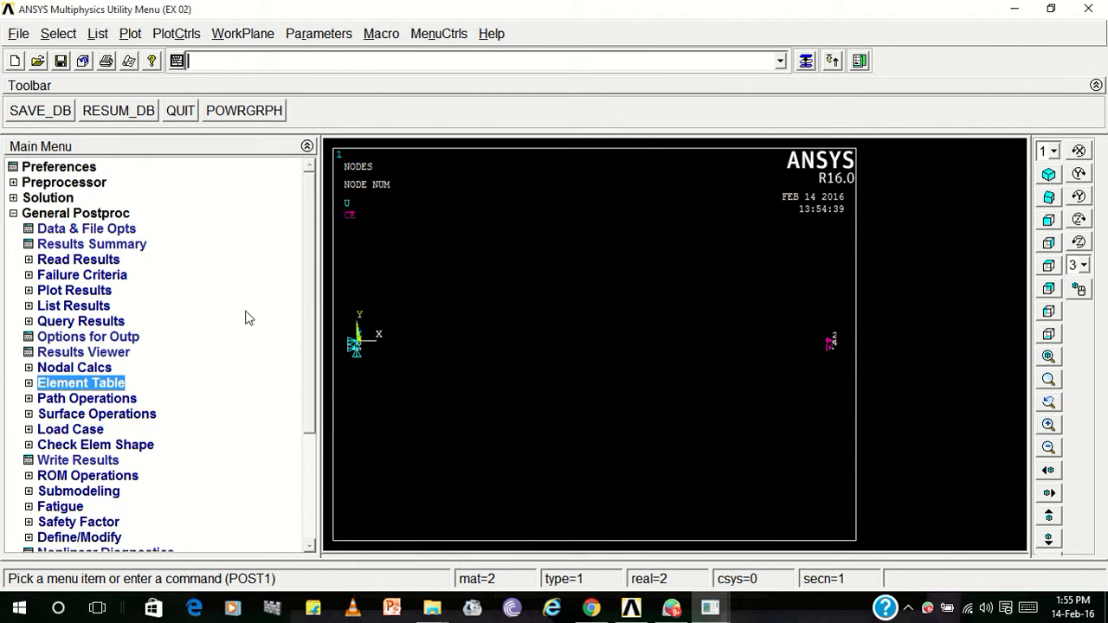
Apply a constant FX force of 10e3 to the lower of the two nodes at the unconstrained end of the bars
scroll(314, 295, "down", 1)
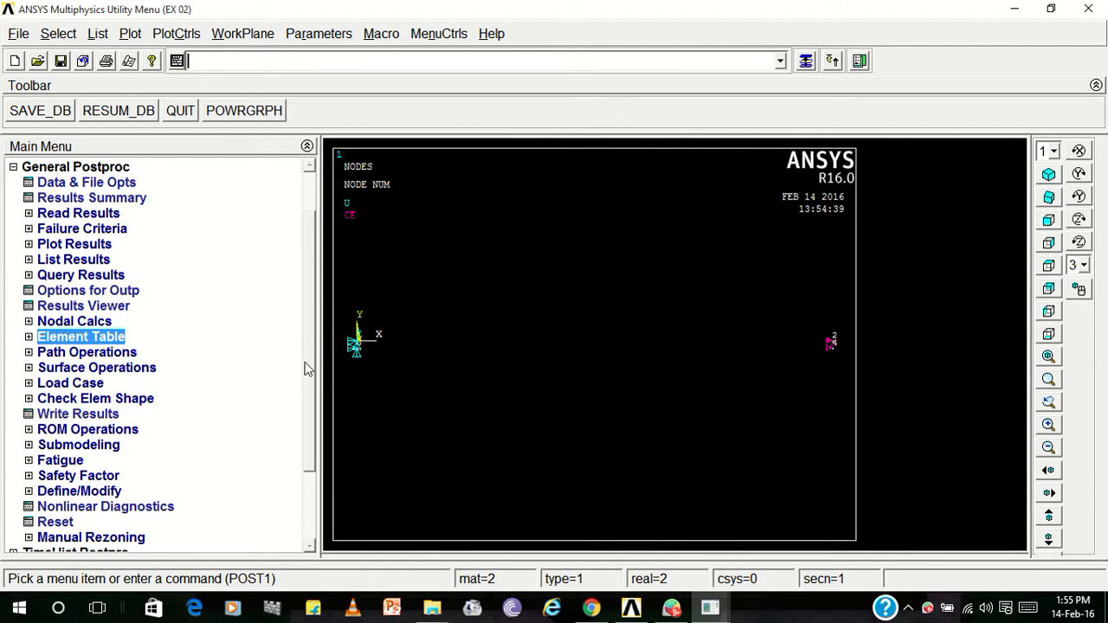
scroll(313, 293, "up", 1)
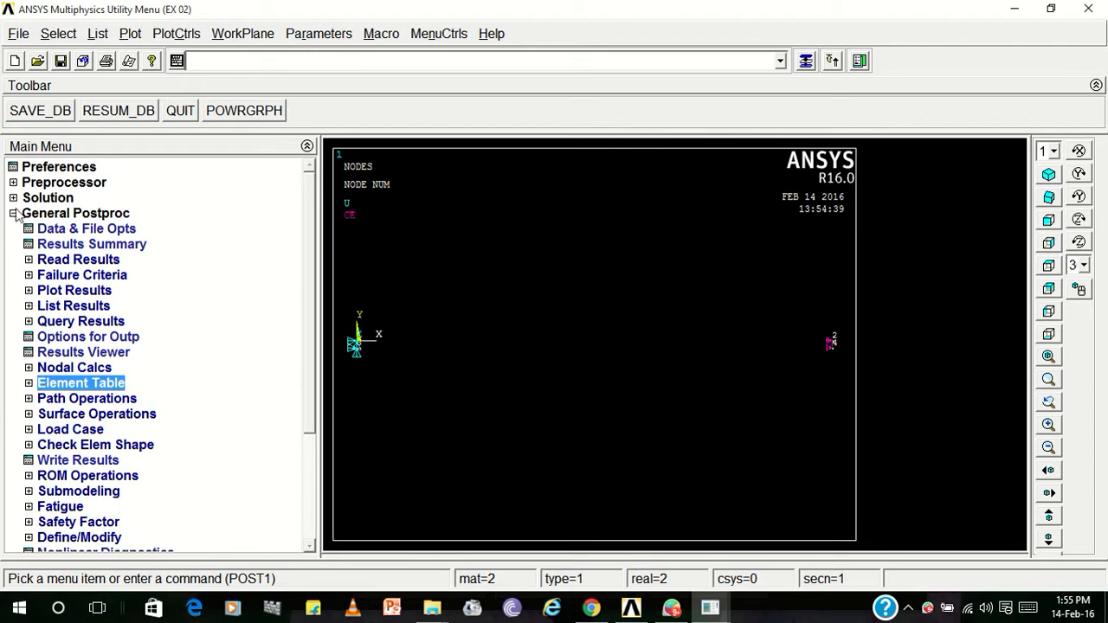
left_click(45, 198)
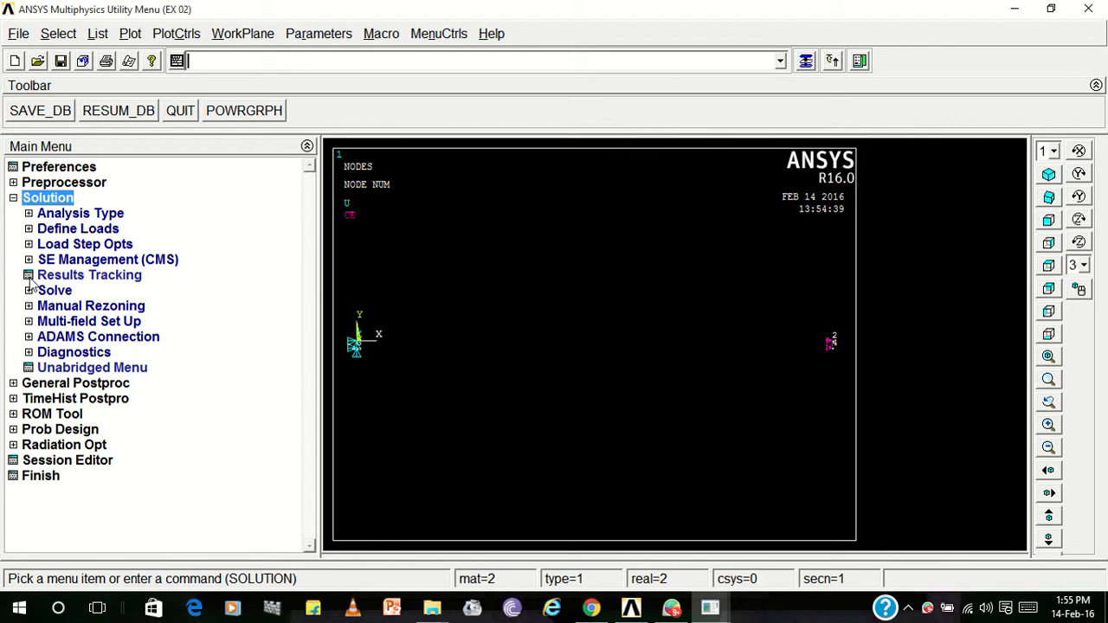
left_click(36, 229)
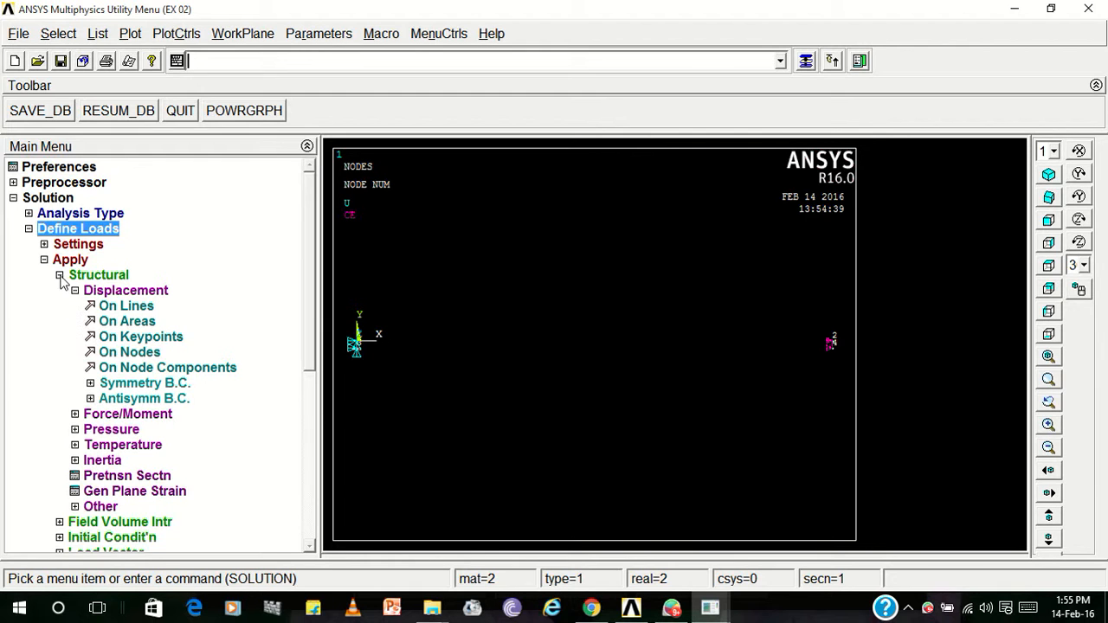
left_click(61, 277)
left_click(60, 277)
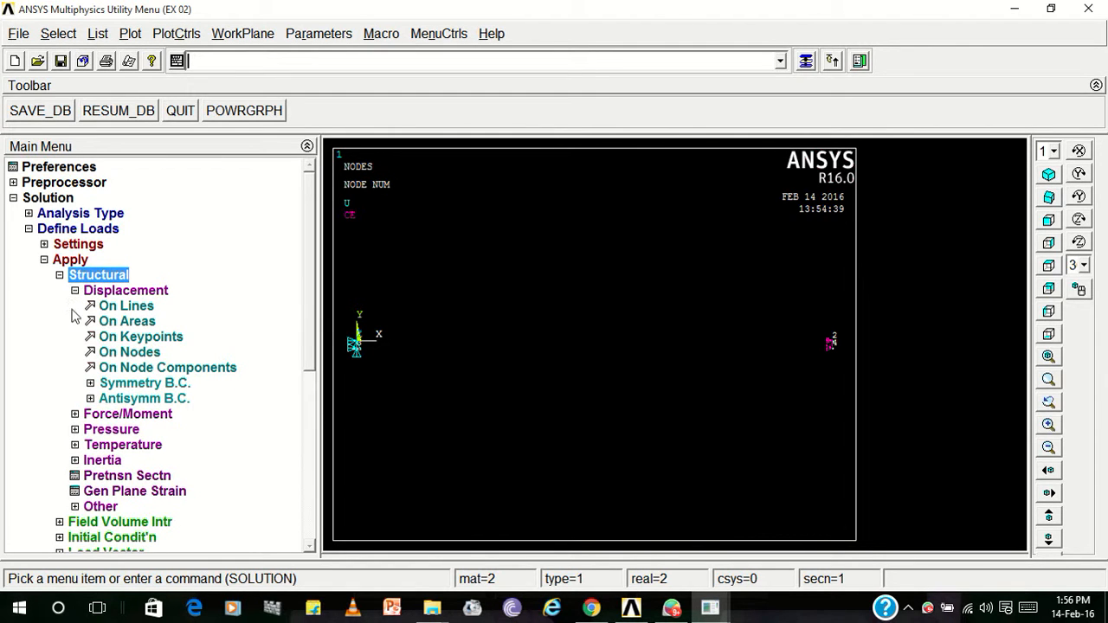
left_click(88, 415)
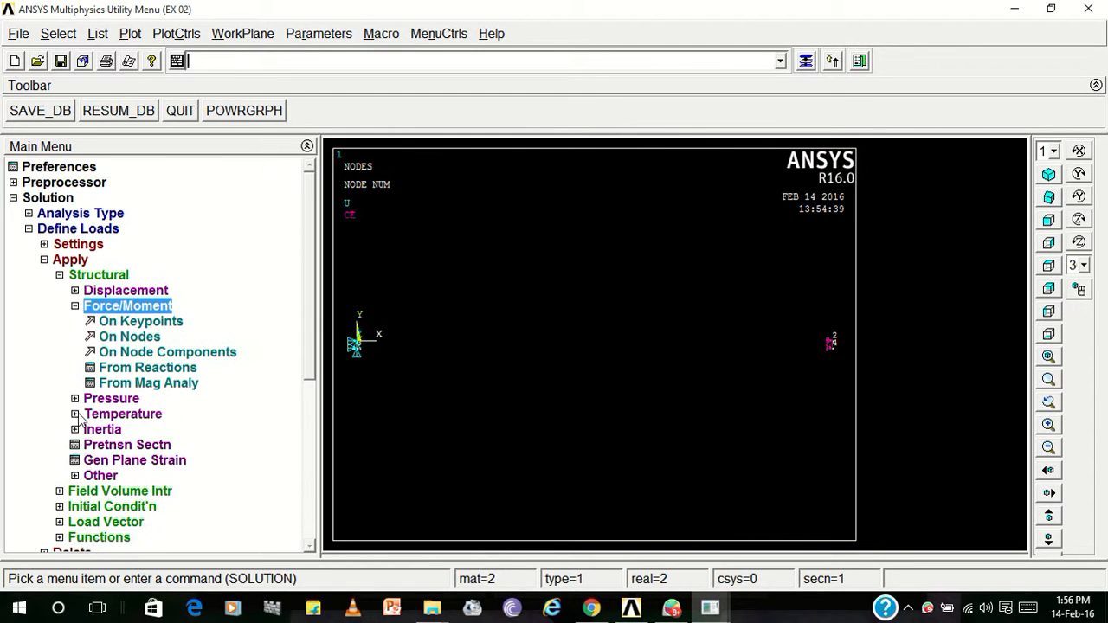
left_click(121, 338)
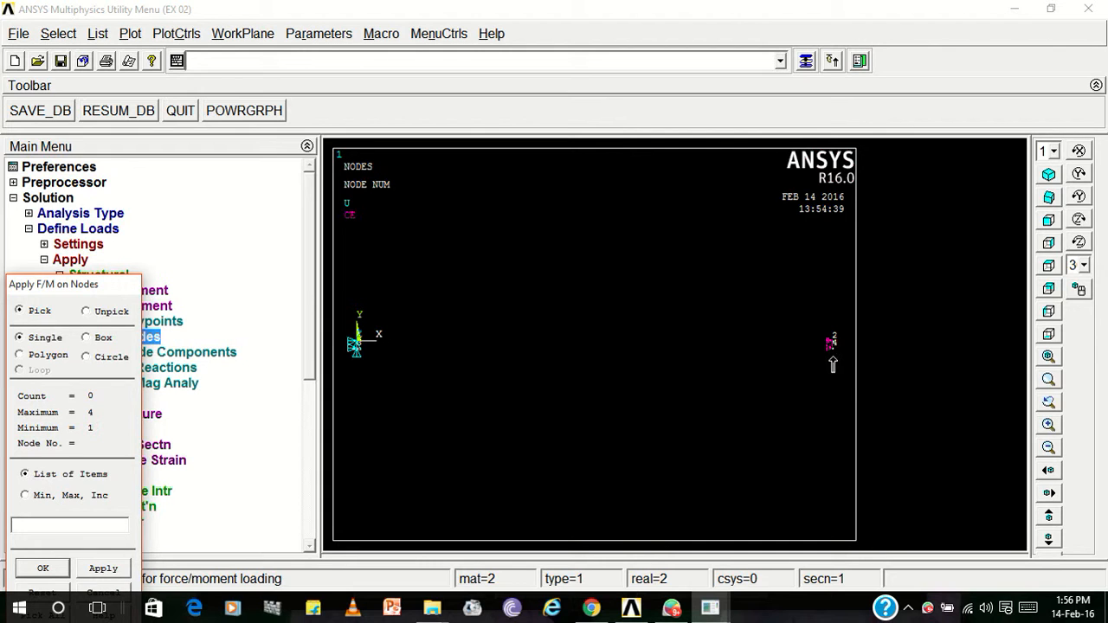
left_click(832, 347)
left_click(105, 569)
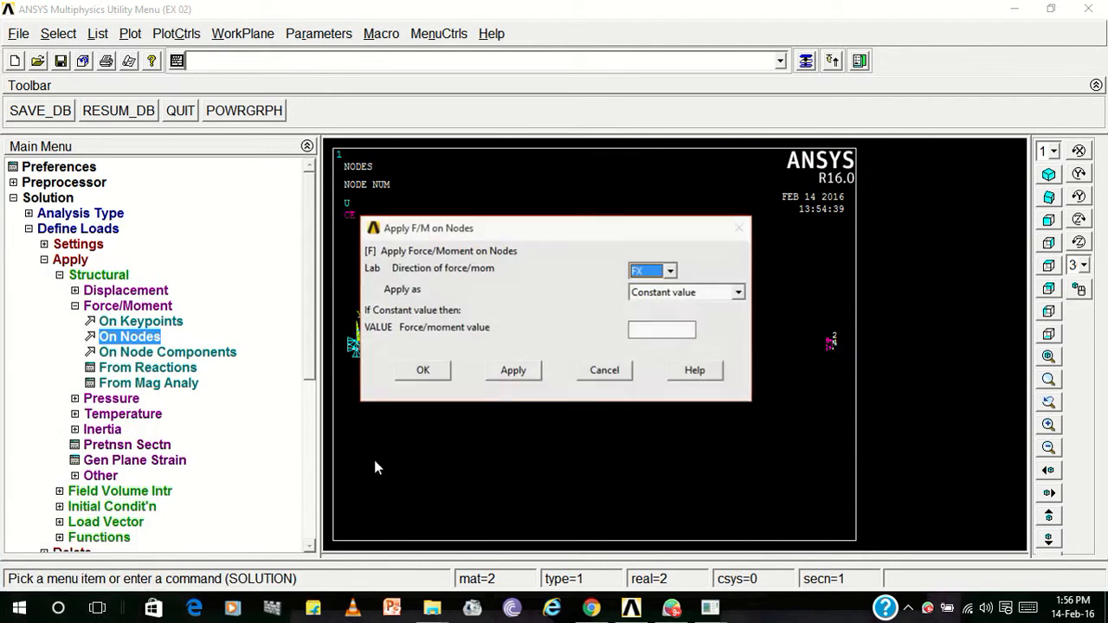
left_click(643, 333)
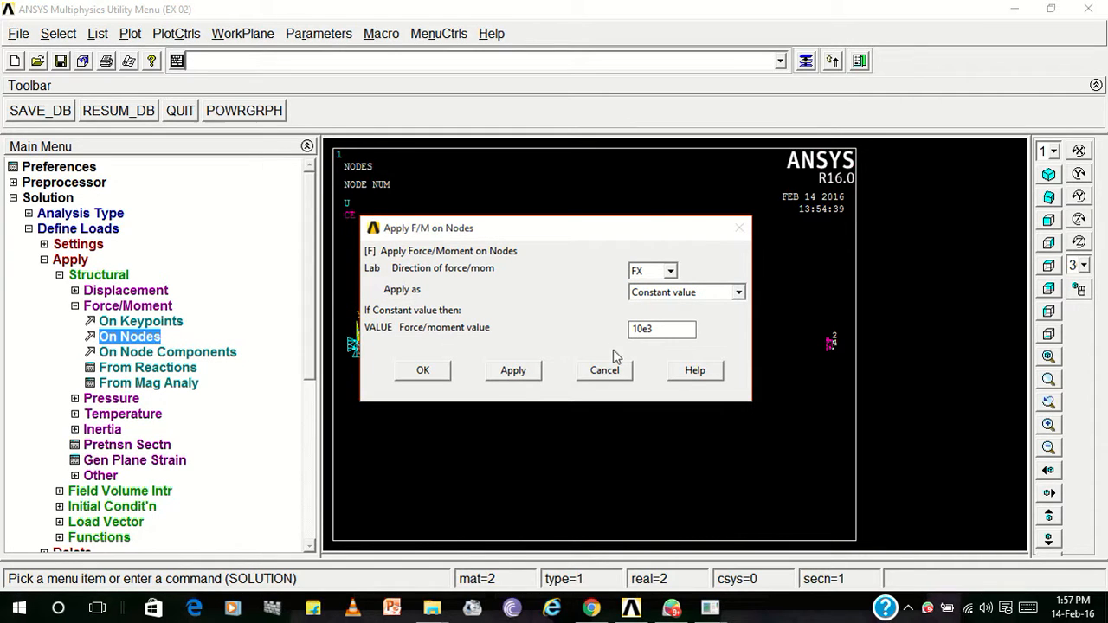
left_click(424, 371)
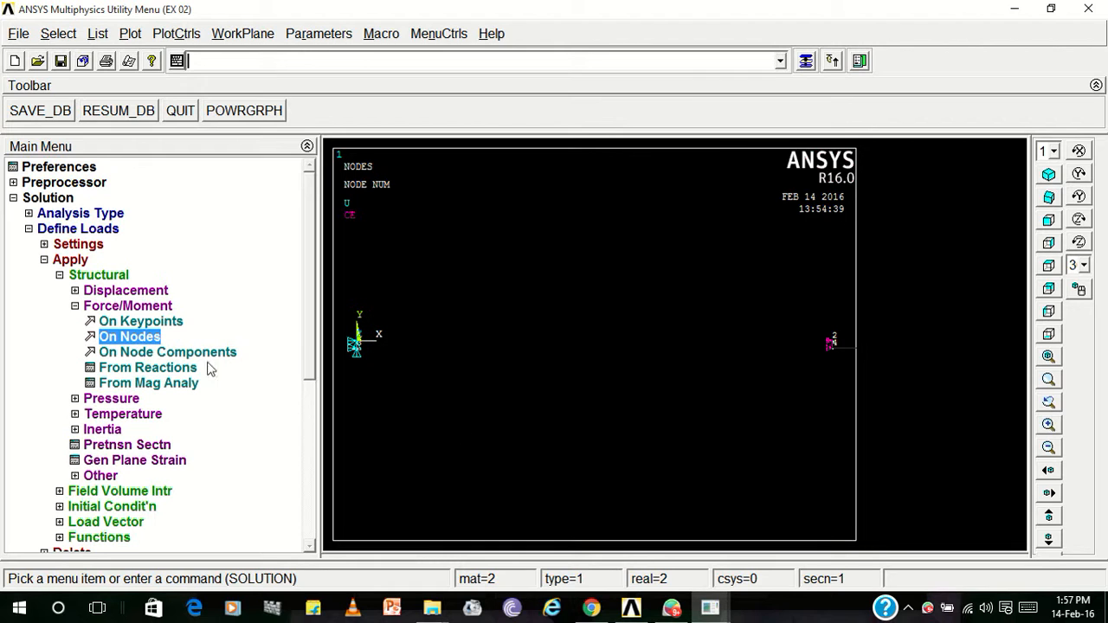
left_click(59, 274)
left_click(44, 260)
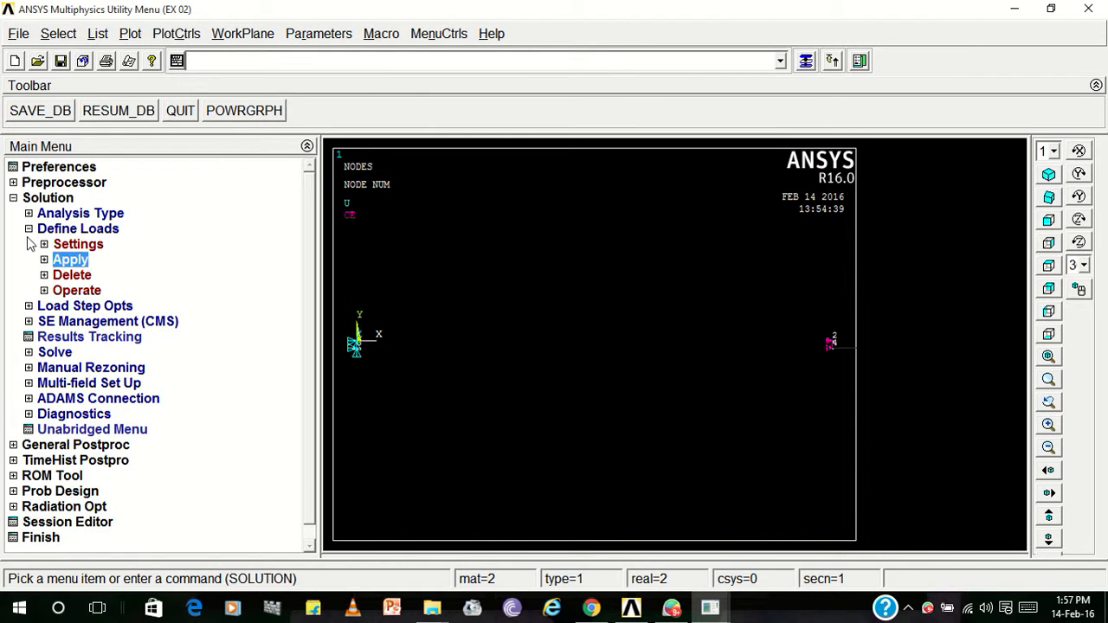
left_click(29, 229)
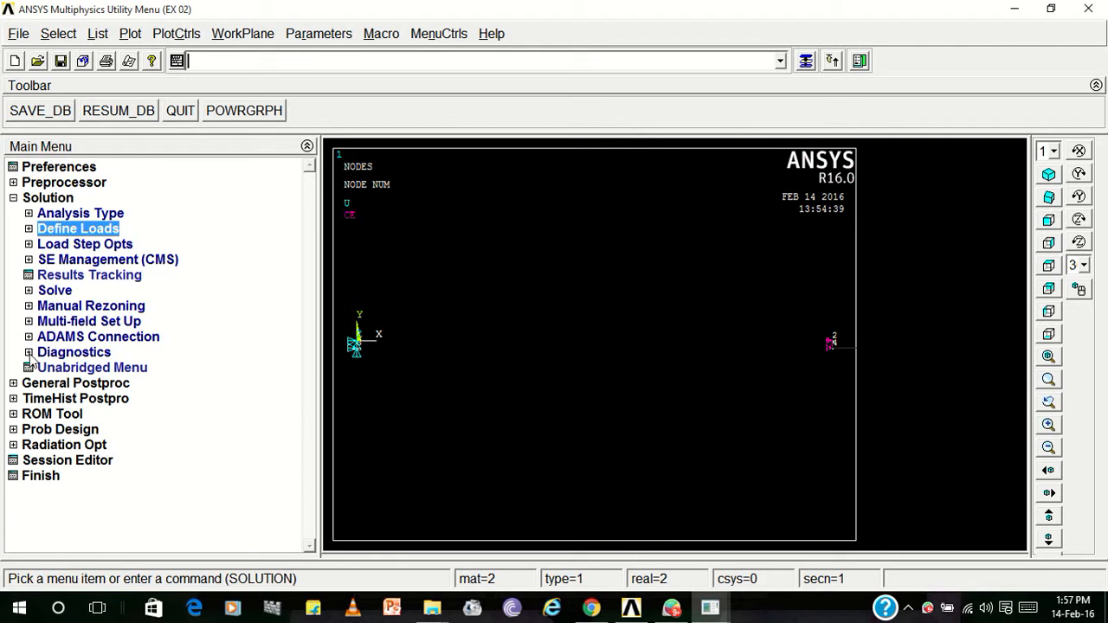
Check the defined element table data, list the CV item for the elements, and close the listing
left_click(13, 383)
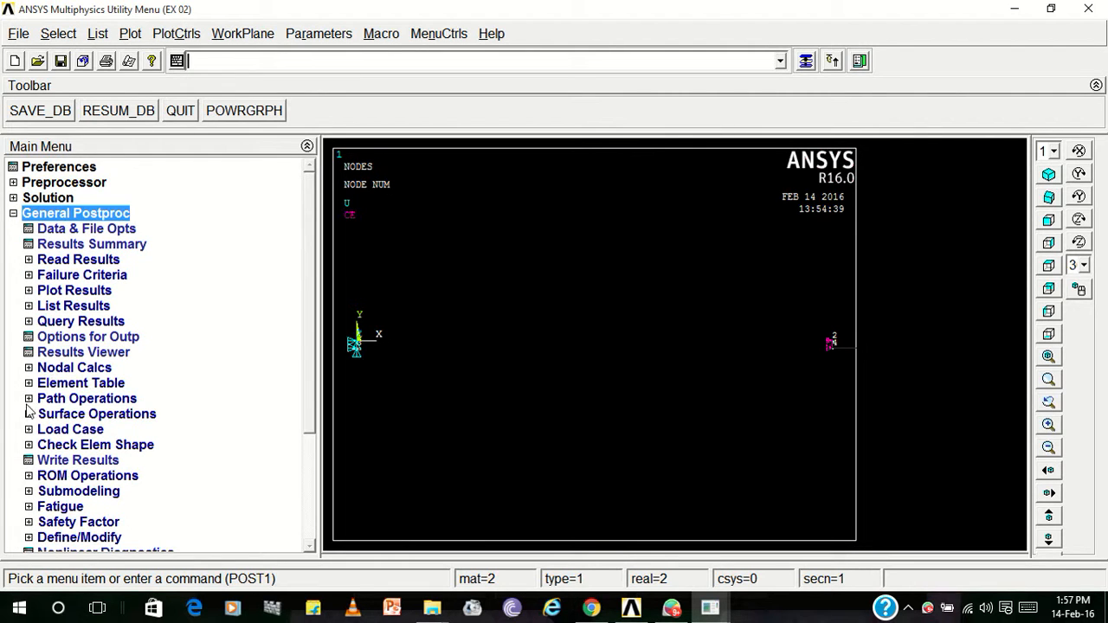
left_click(29, 383)
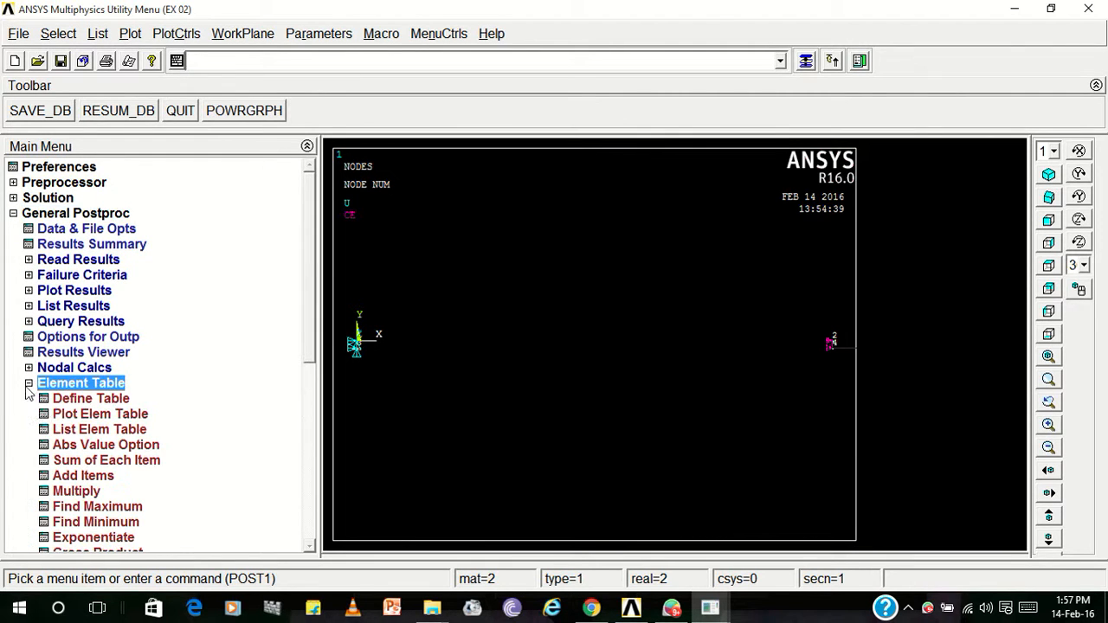
left_click(101, 400)
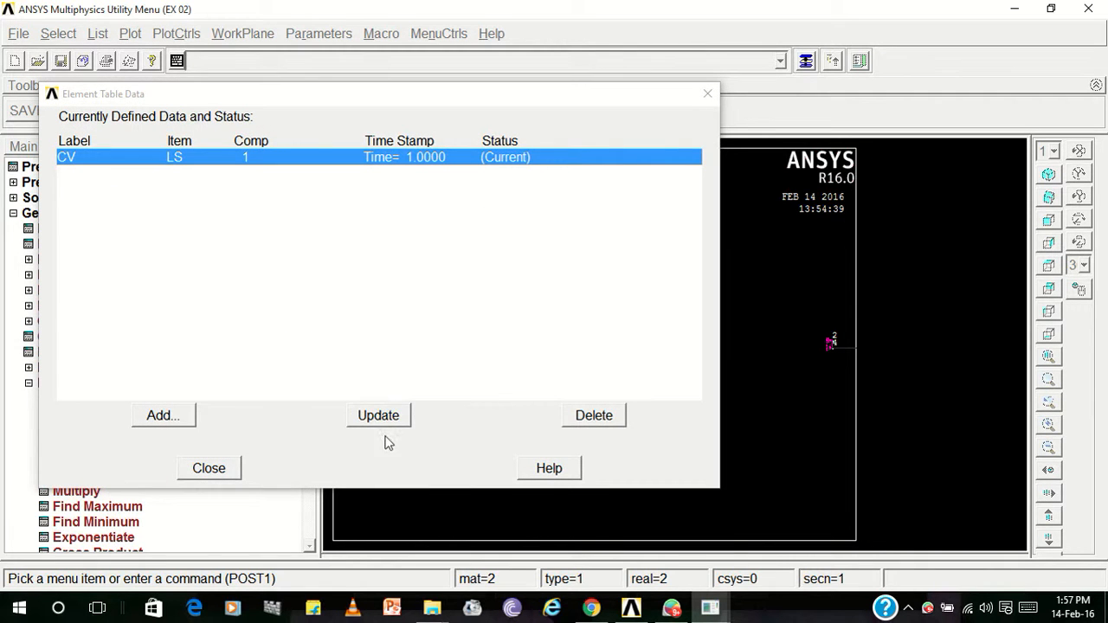
left_click(220, 476)
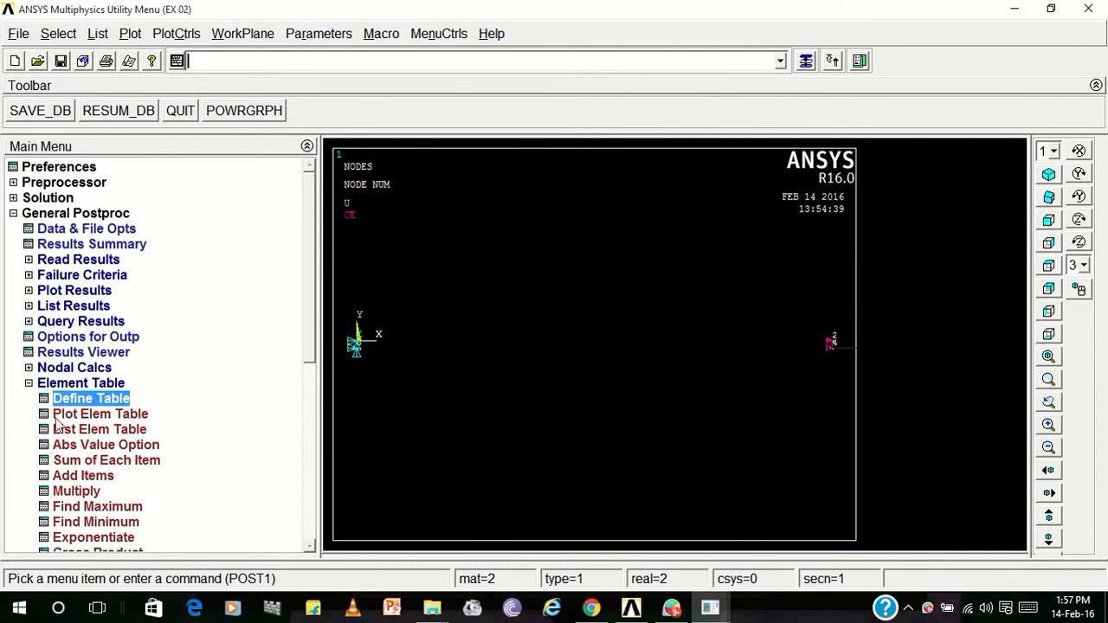
left_click(102, 430)
left_click(642, 271)
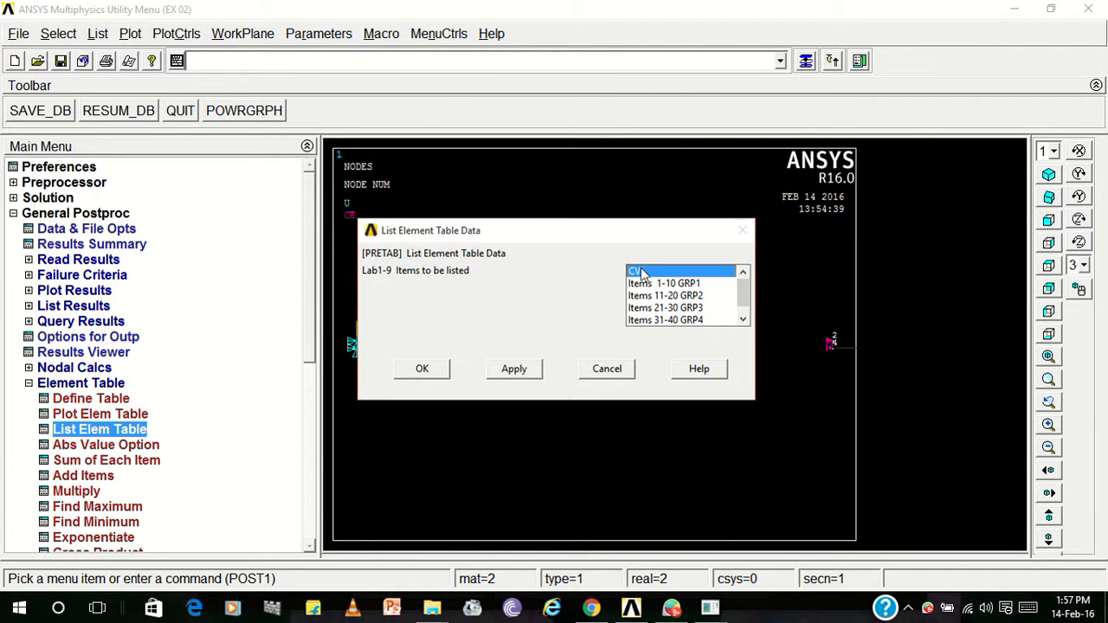
left_click(424, 371)
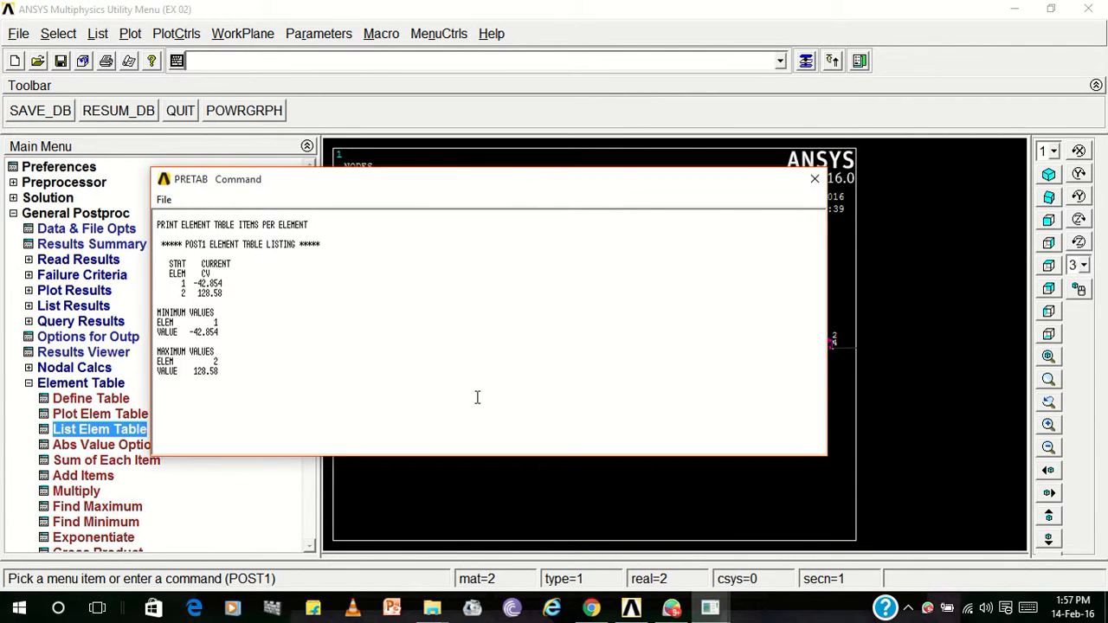
left_click(813, 178)
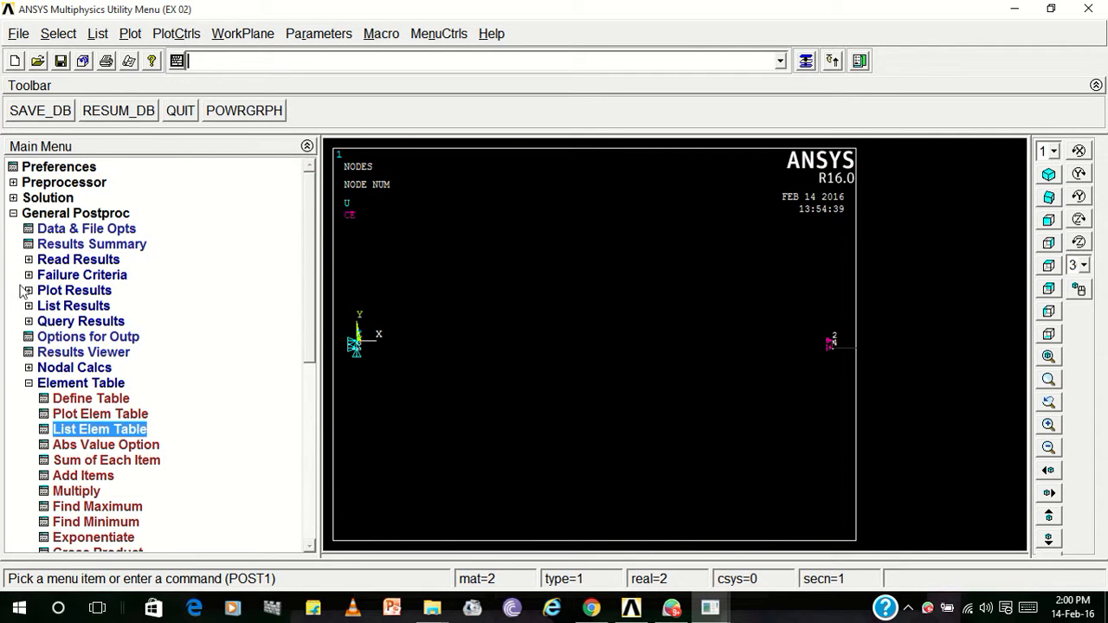
Re-solve the current load step with the nodal force applied, close the solution status listing, and return to the general postprocessor
left_click(13, 199)
left_click(54, 290)
left_click(85, 306)
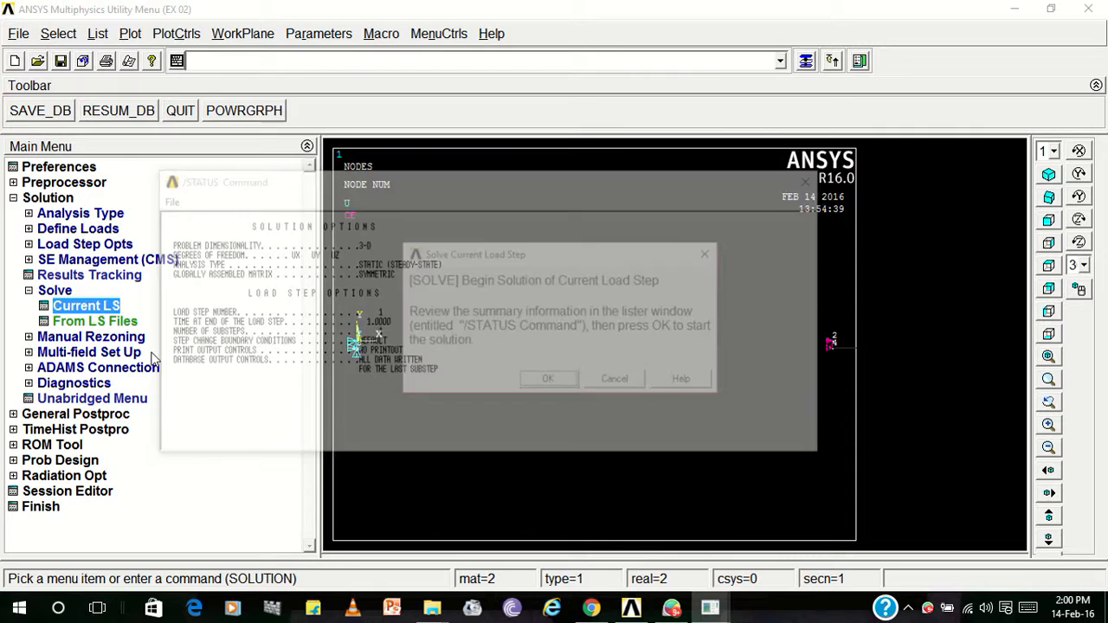
left_click(548, 382)
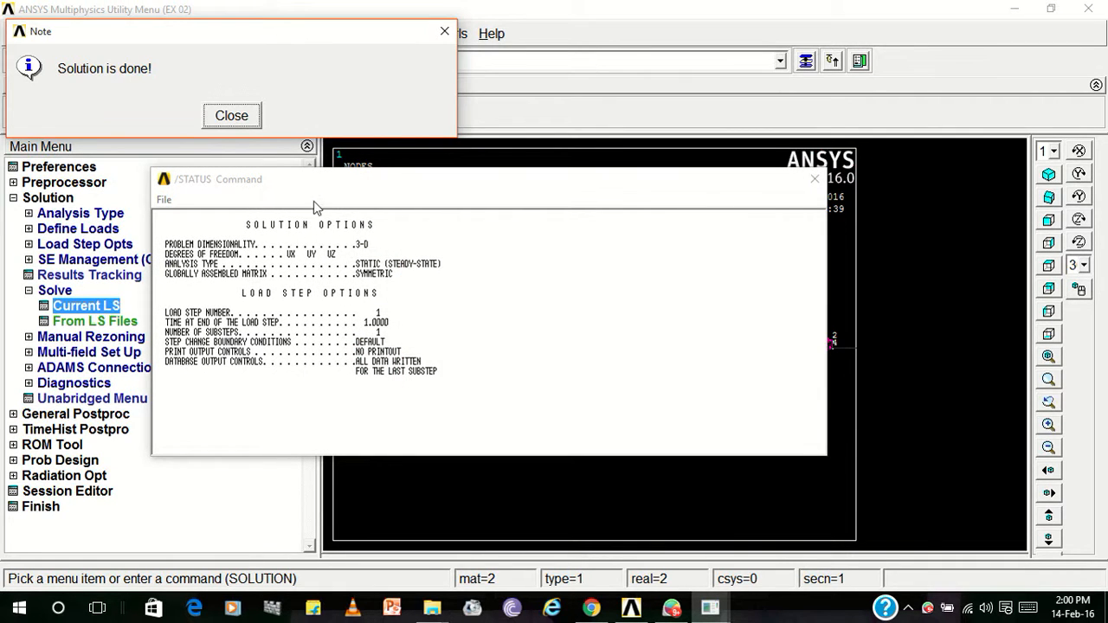
left_click(246, 118)
left_click(813, 179)
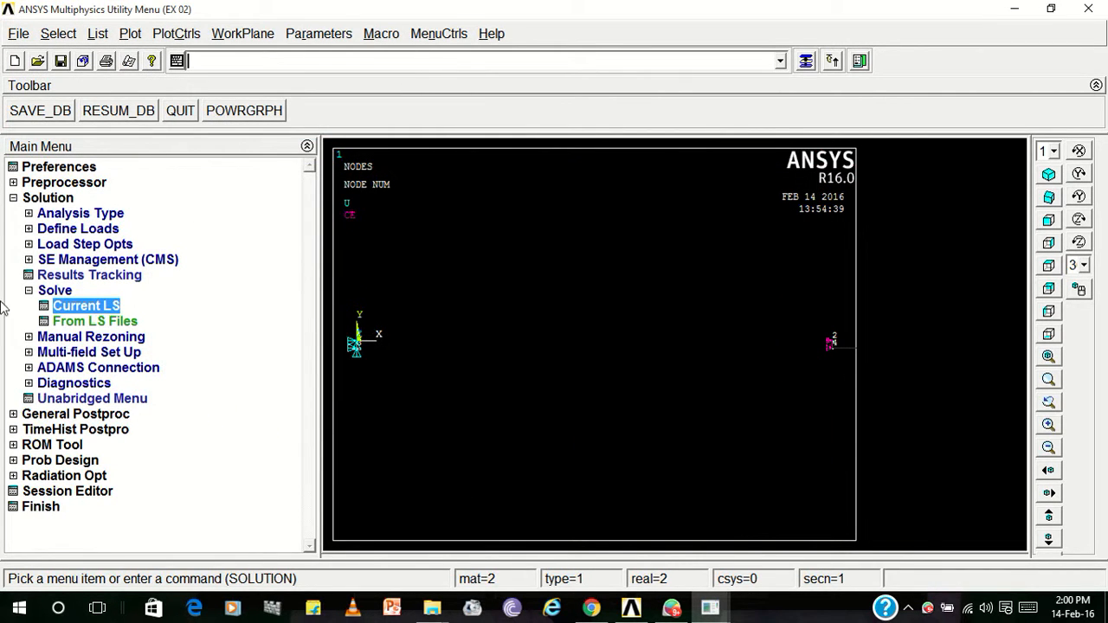
left_click(30, 292)
left_click(19, 386)
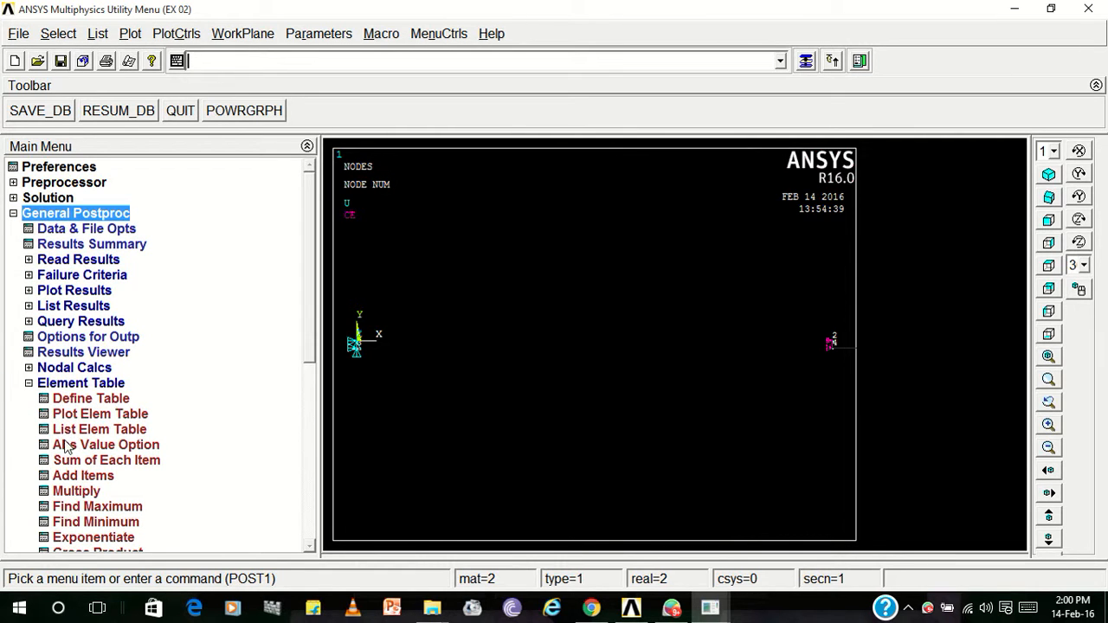
List the CV element table item for the elements after the re-solve and close the listing
left_click(93, 430)
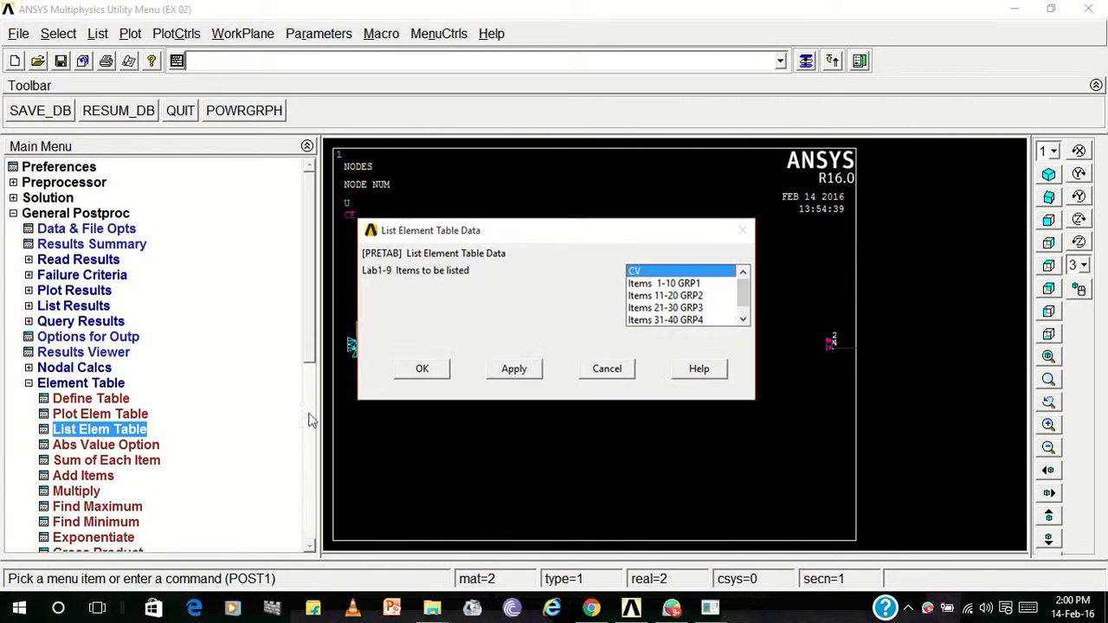
left_click(424, 369)
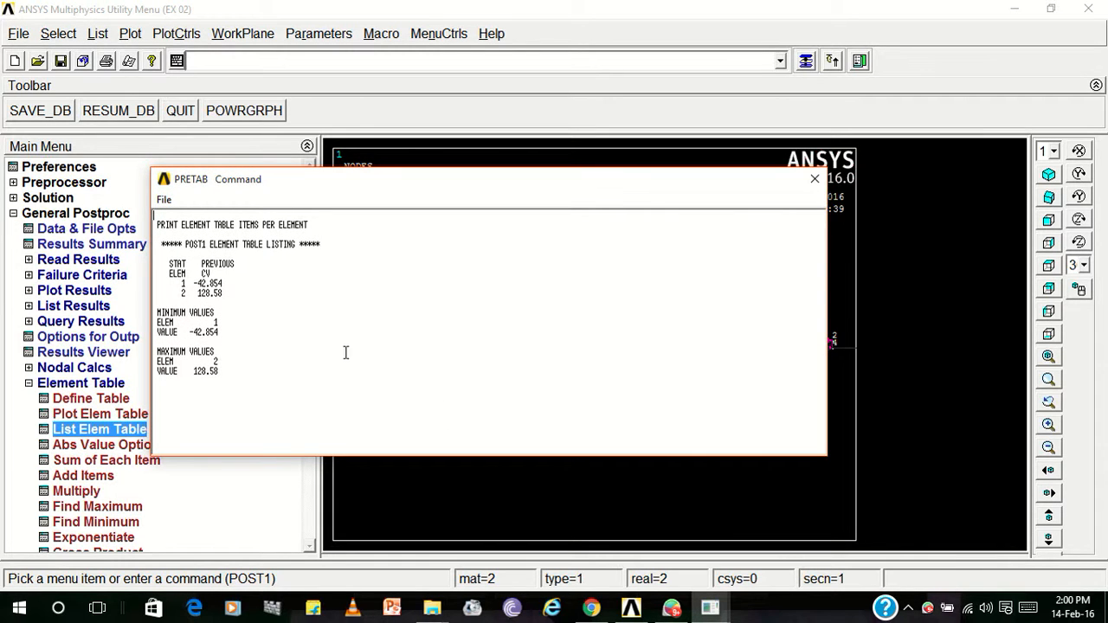
left_click(817, 180)
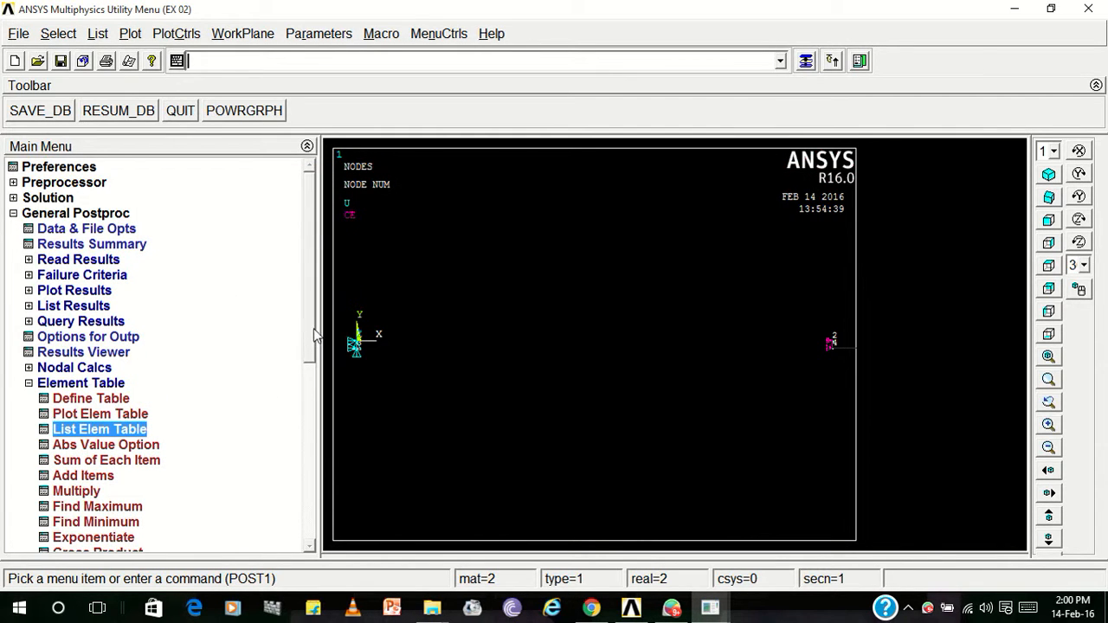
Update the CV entry in the element table definition to the current solution, close the definition, and list the CV item again
scroll(174, 363, "down", 3)
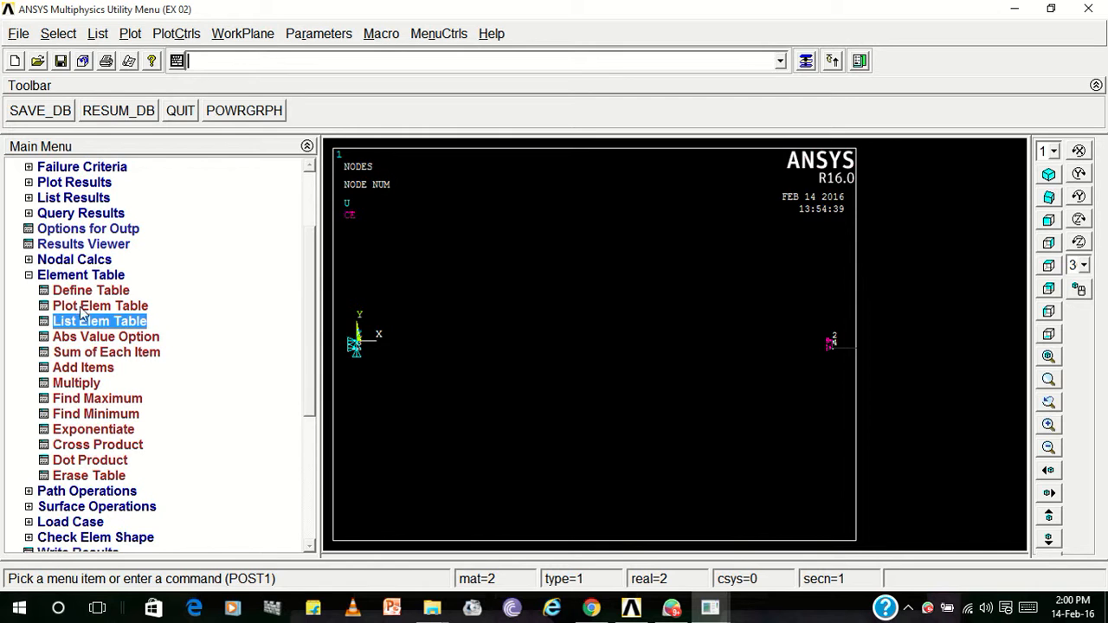
left_click(90, 292)
left_click(372, 416)
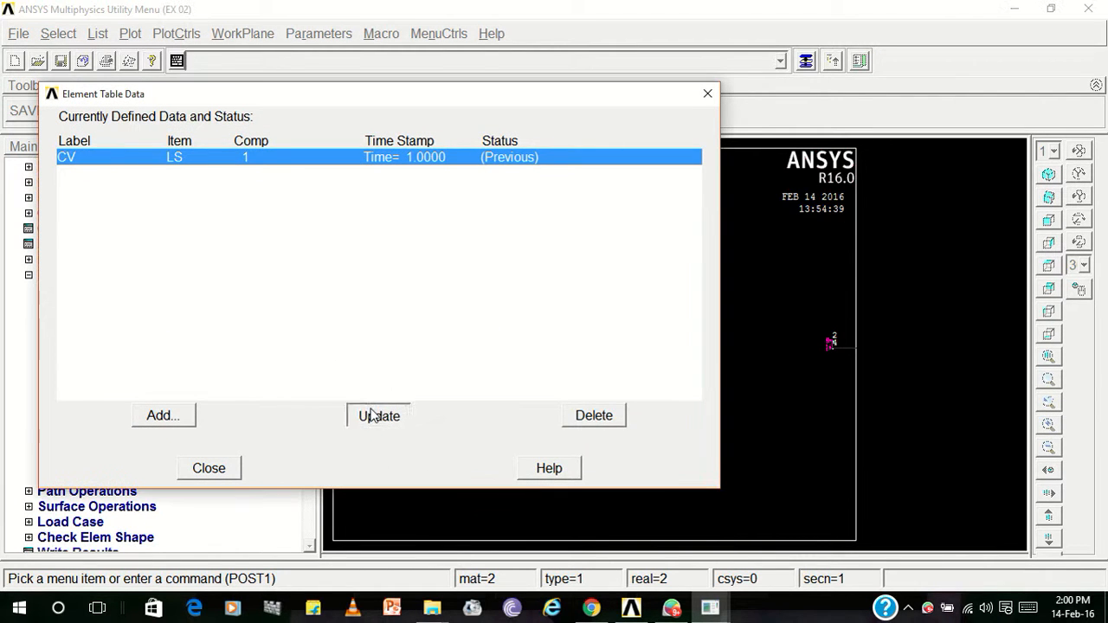
left_click(209, 469)
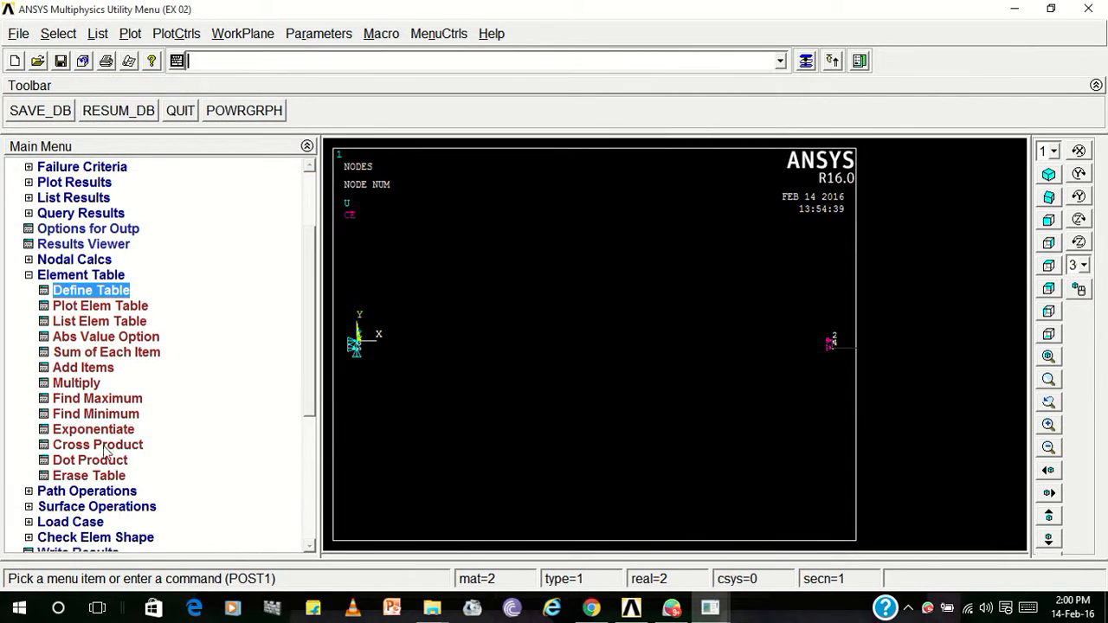
left_click(87, 321)
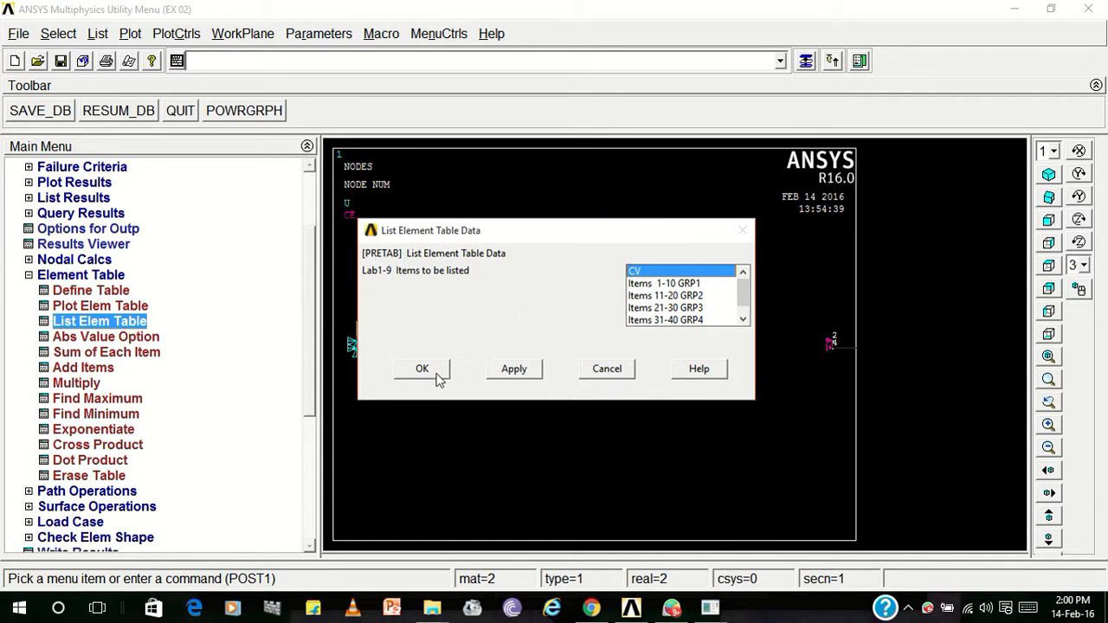
left_click(433, 374)
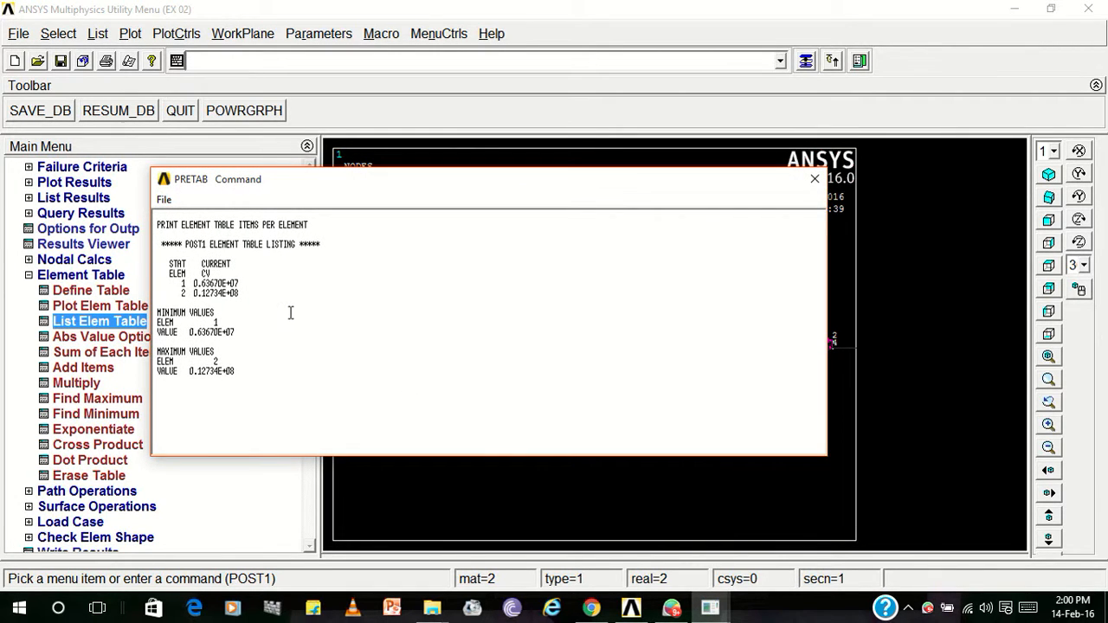